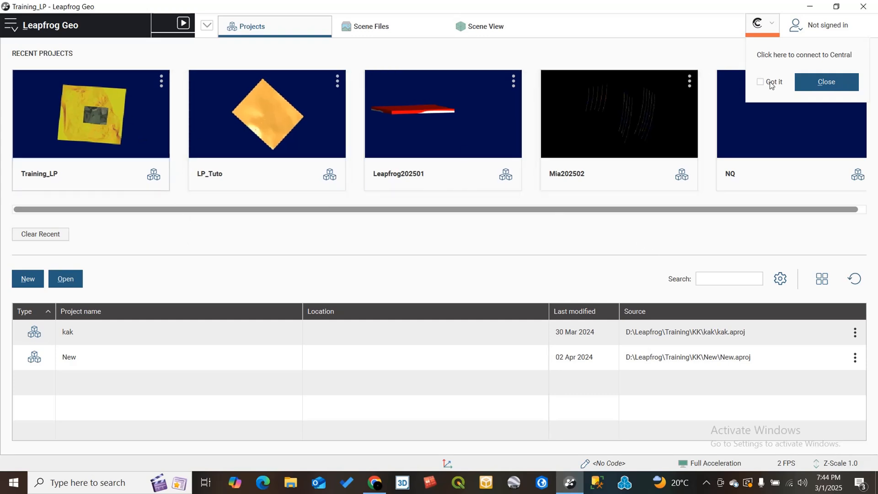
- Dismiss the Central connection prompt and open the Training_LP project
{"action": "left_click", "coordinate": [825, 82]}
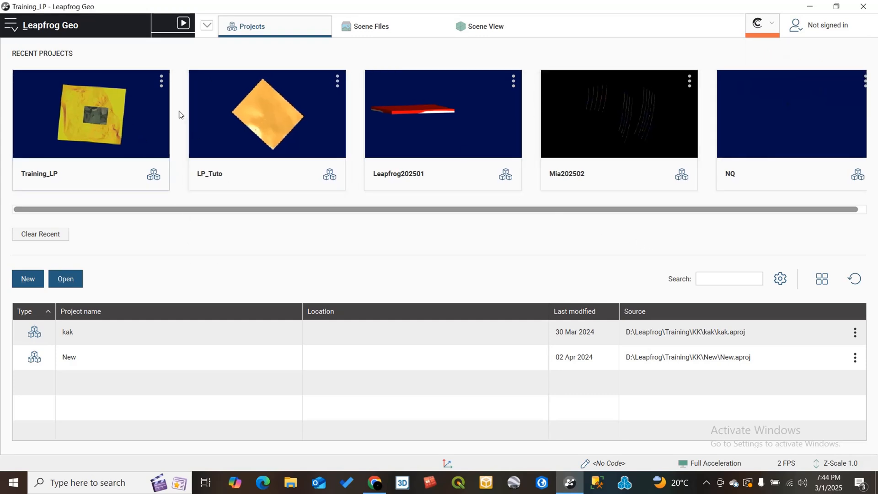
{"action": "left_click", "coordinate": [83, 134]}
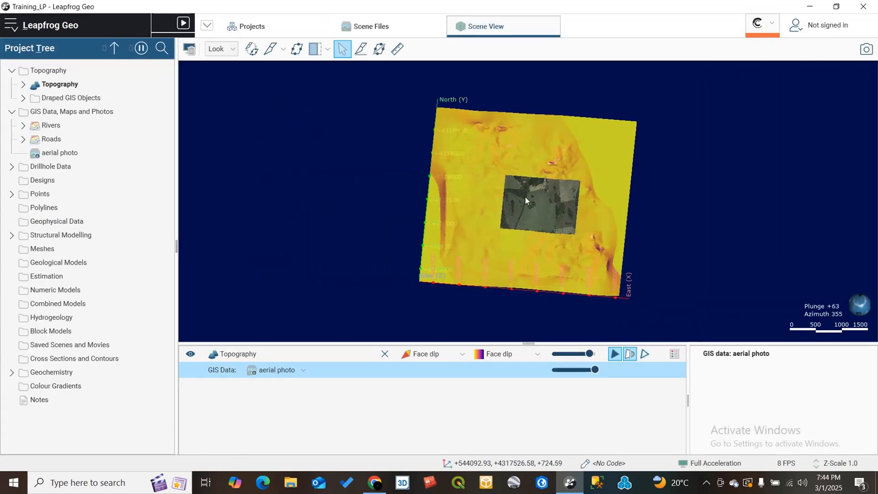
- Orbit and zoom around the topography scene to examine the aerial photo draped on it
{"action": "left_click_drag", "start_coordinate": [525, 197], "coordinate": [569, 215]}
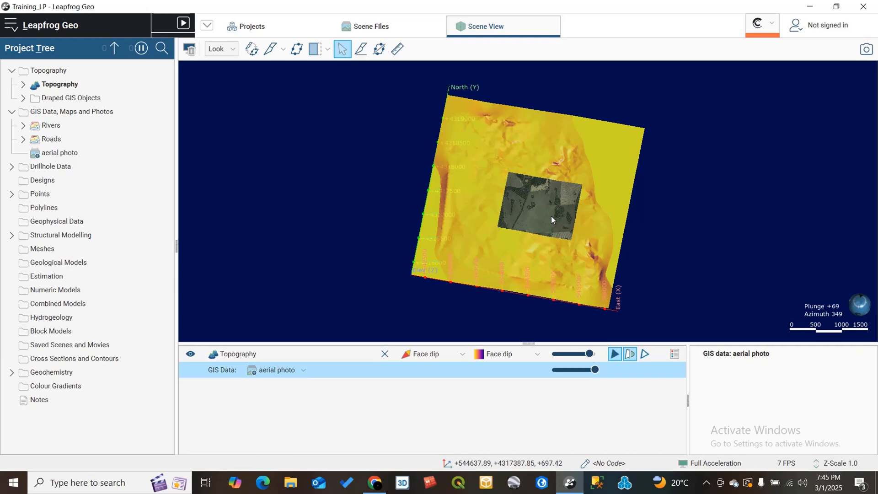
{"action": "scroll", "coordinate": [552, 220], "scroll_direction": "up", "scroll_amount": 2}
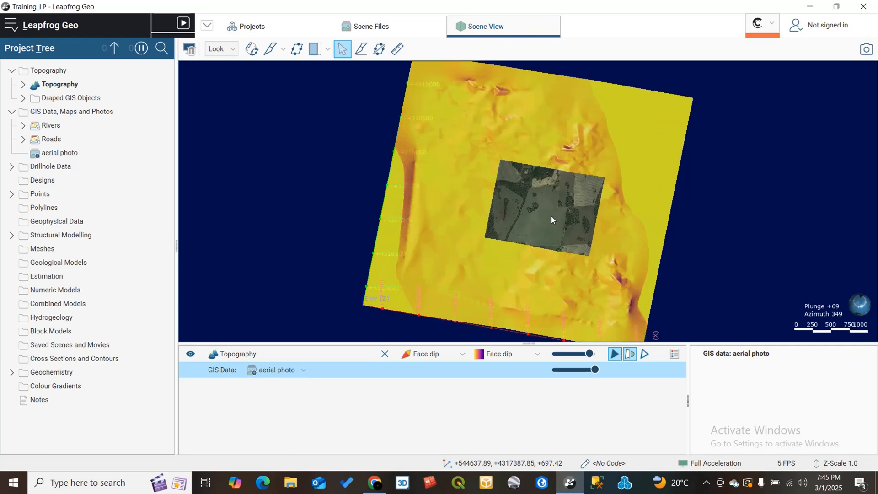
{"action": "scroll", "coordinate": [552, 220], "scroll_direction": "up", "scroll_amount": 2}
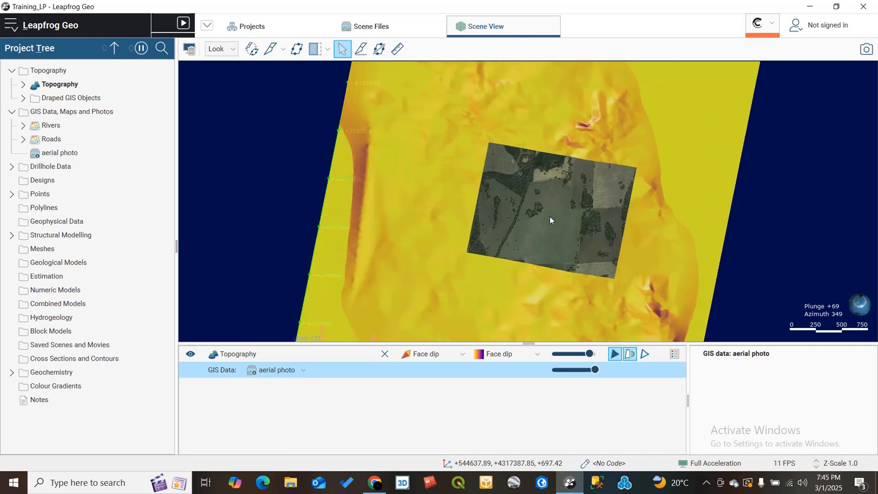
{"action": "left_click_drag", "start_coordinate": [550, 210], "coordinate": [463, 209]}
{"action": "scroll", "coordinate": [556, 207], "scroll_direction": "down", "scroll_amount": 5}
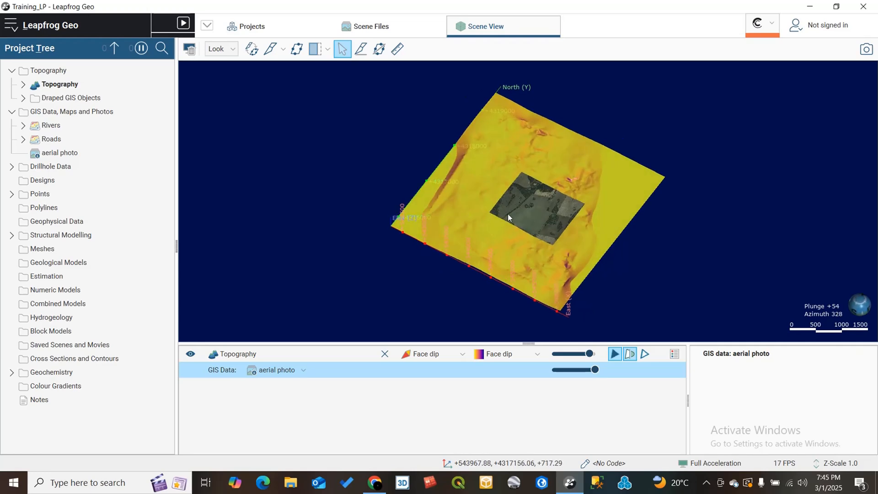
{"action": "left_click_drag", "start_coordinate": [508, 213], "coordinate": [431, 208]}
{"action": "left_click_drag", "start_coordinate": [492, 225], "coordinate": [550, 216]}
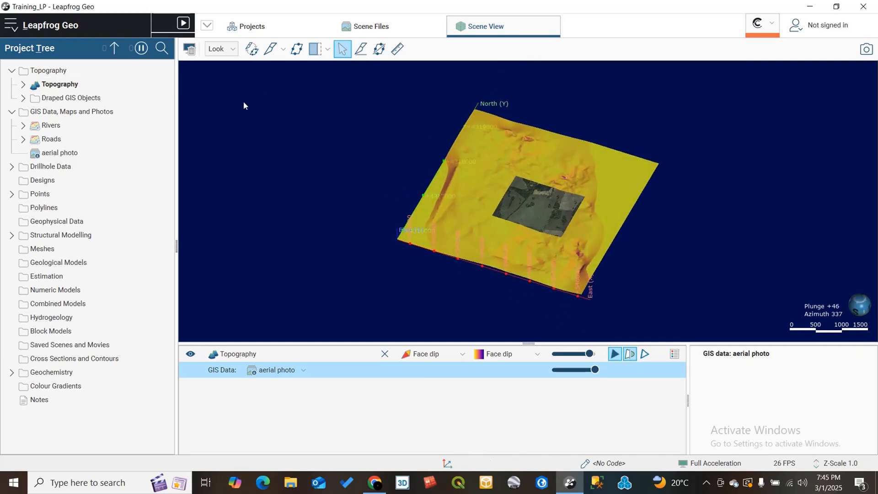
{"action": "left_click_drag", "start_coordinate": [504, 184], "coordinate": [457, 165]}
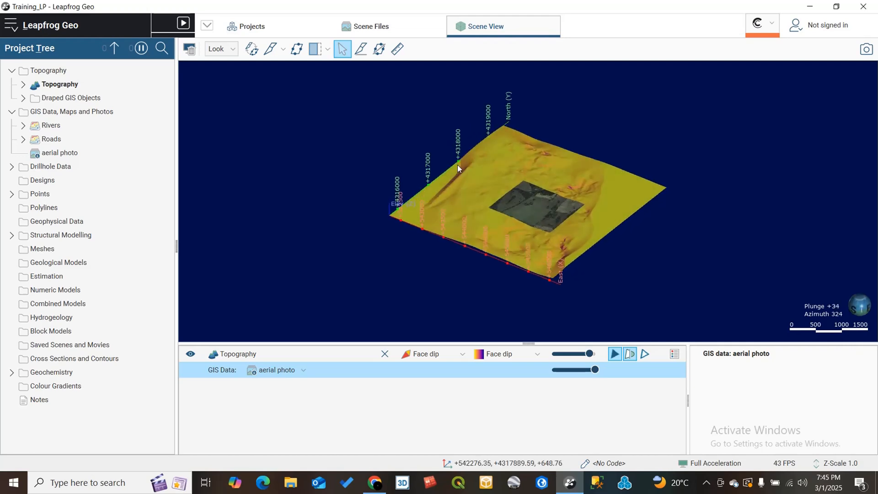
- Clear the scene and collapse the GIS Data, Maps and Photos and Topography folders
{"action": "left_click", "coordinate": [191, 50]}
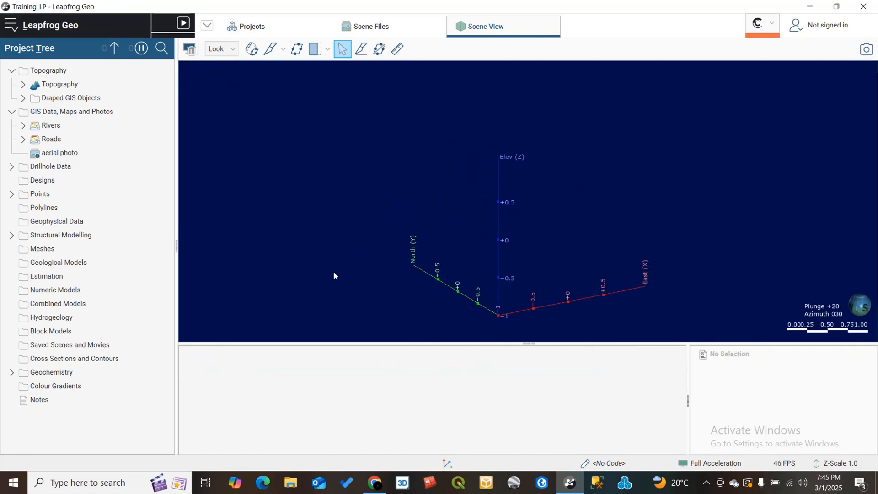
{"action": "left_click", "coordinate": [12, 111]}
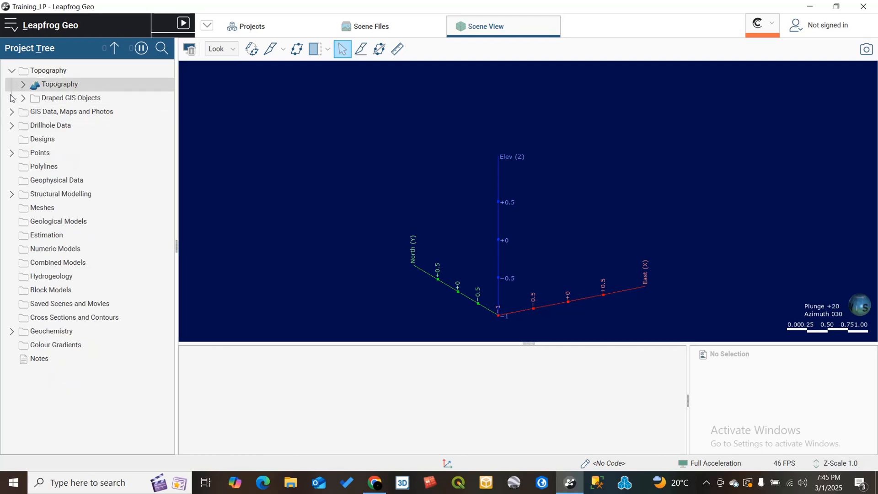
{"action": "left_click", "coordinate": [12, 70]}
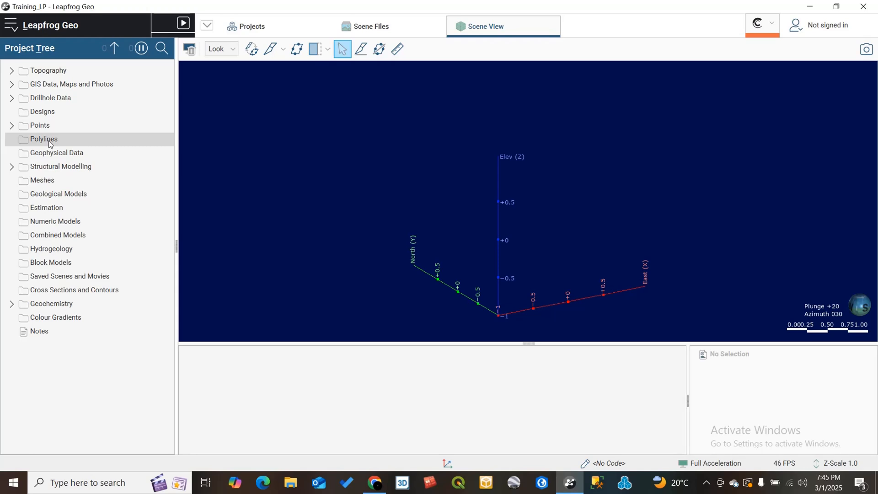
- Expand the Drillhole Data folder in the project tree
{"action": "left_click", "coordinate": [13, 98]}
{"action": "left_click", "coordinate": [12, 99]}
{"action": "left_click", "coordinate": [15, 98]}
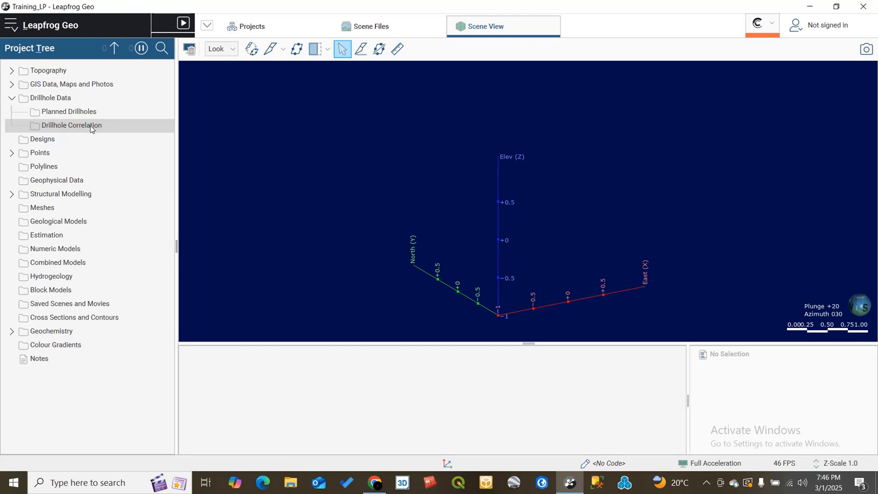
- Open the About Leapfrog Geo dialog to check the version details, then close it
{"action": "left_click", "coordinate": [12, 28]}
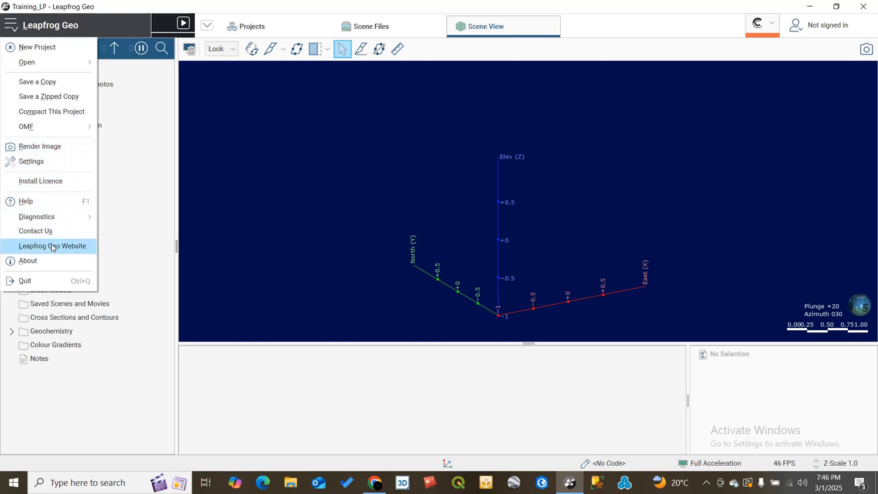
{"action": "left_click", "coordinate": [46, 261]}
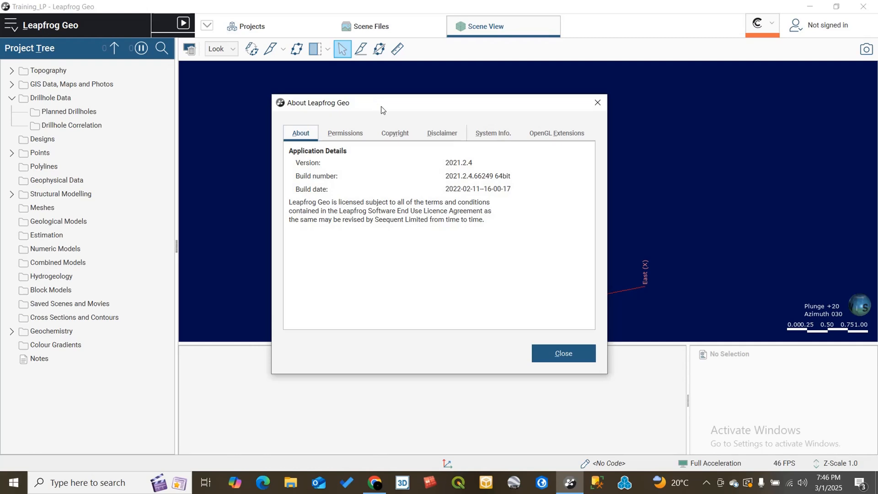
{"action": "left_click_drag", "start_coordinate": [379, 109], "coordinate": [395, 93]}
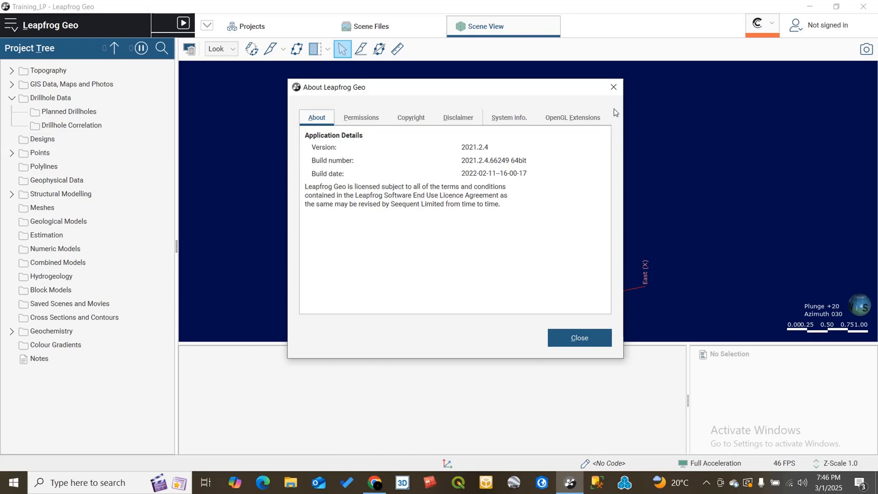
{"action": "left_click", "coordinate": [613, 87]}
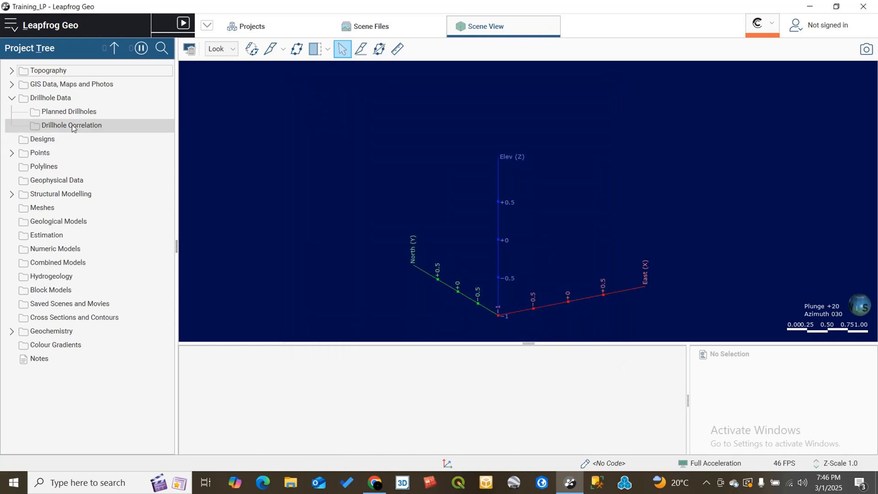
- Collapse the Drillhole Data folder in the project tree
{"action": "left_click", "coordinate": [12, 98]}
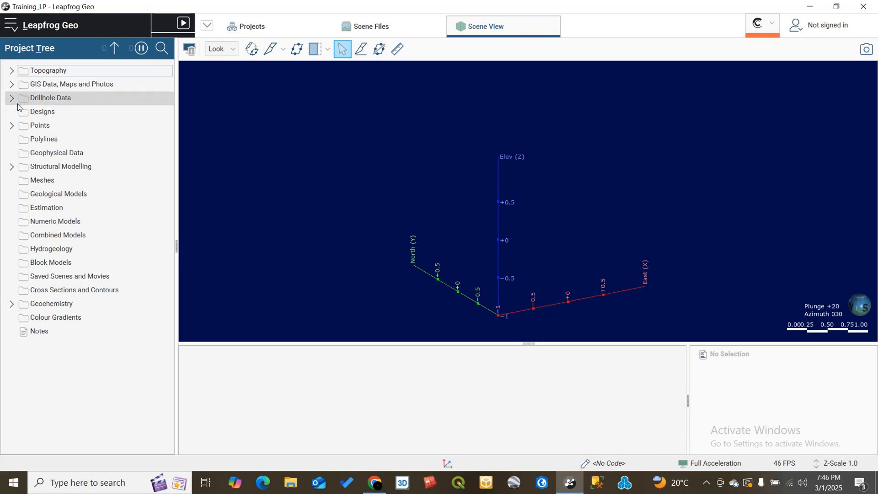
{"action": "left_click", "coordinate": [12, 98]}
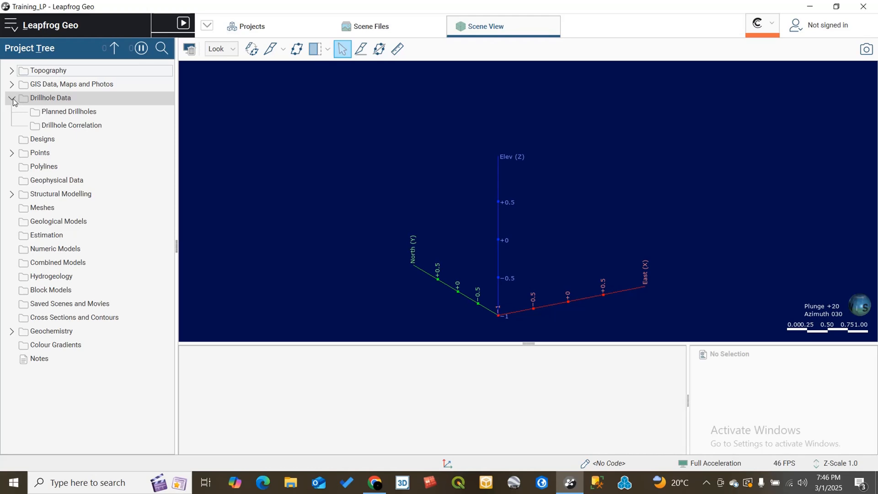
{"action": "left_click", "coordinate": [12, 98]}
{"action": "left_click", "coordinate": [12, 99]}
{"action": "left_click", "coordinate": [13, 99]}
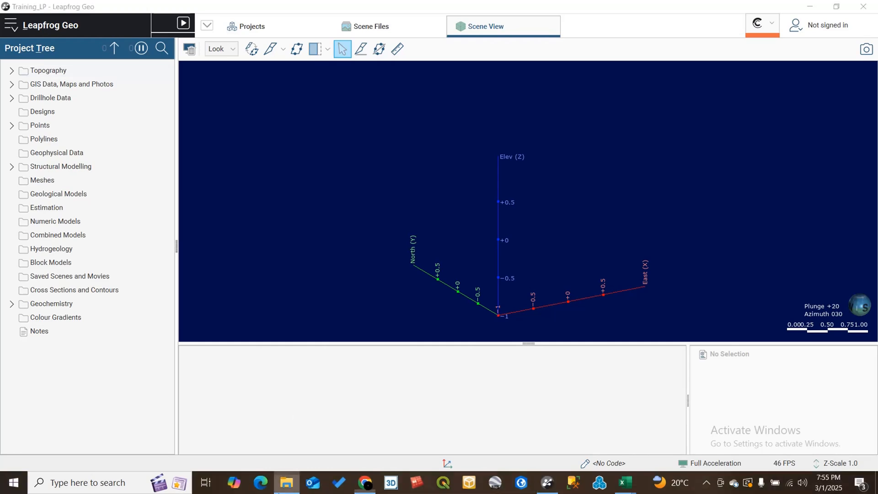
- Switch to File Explorer and browse the drillhole CSV files in the drilling01 folder
{"action": "left_click", "coordinate": [286, 483]}
{"action": "left_click", "coordinate": [346, 245]}
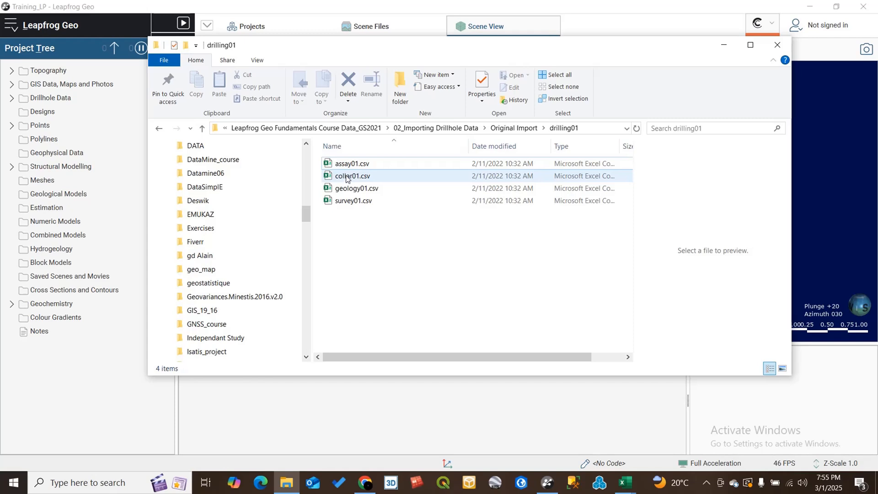
{"action": "left_click", "coordinate": [352, 201]}
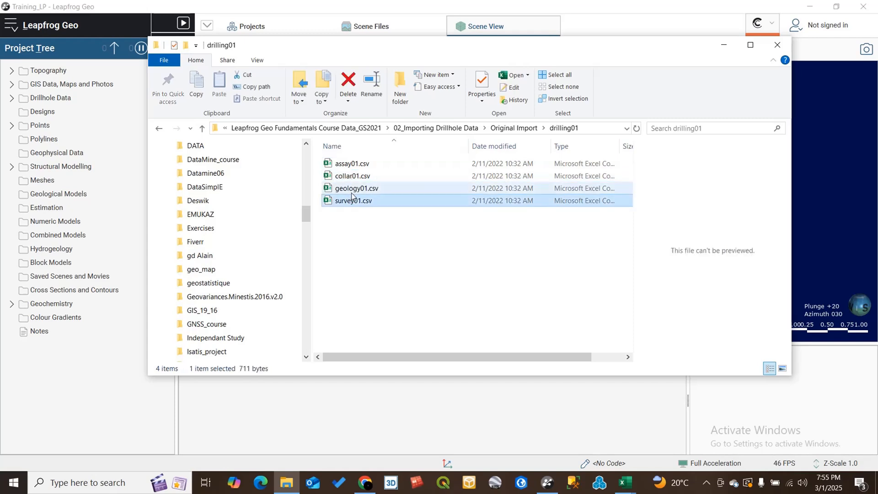
{"action": "left_click", "coordinate": [344, 165]}
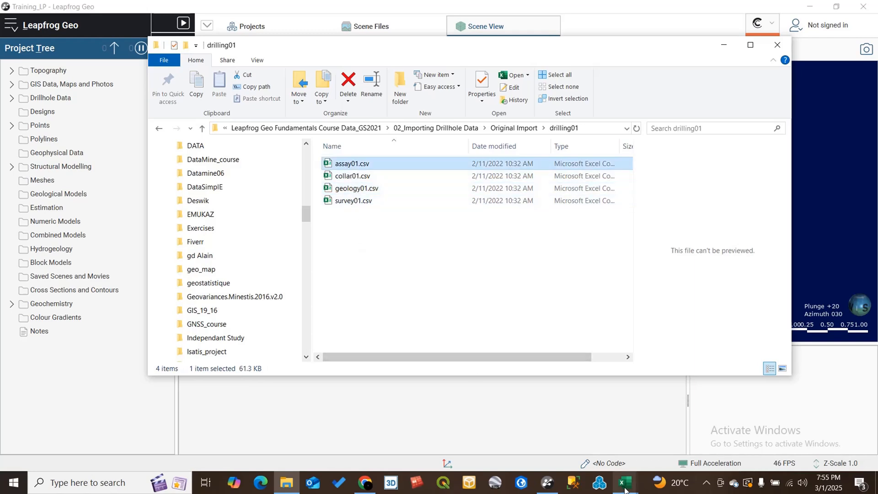
- Switch to Excel to inspect the collar01.csv table, then minimize it
{"action": "mouse_move", "coordinate": [625, 488]}
{"action": "left_click", "coordinate": [585, 427]}
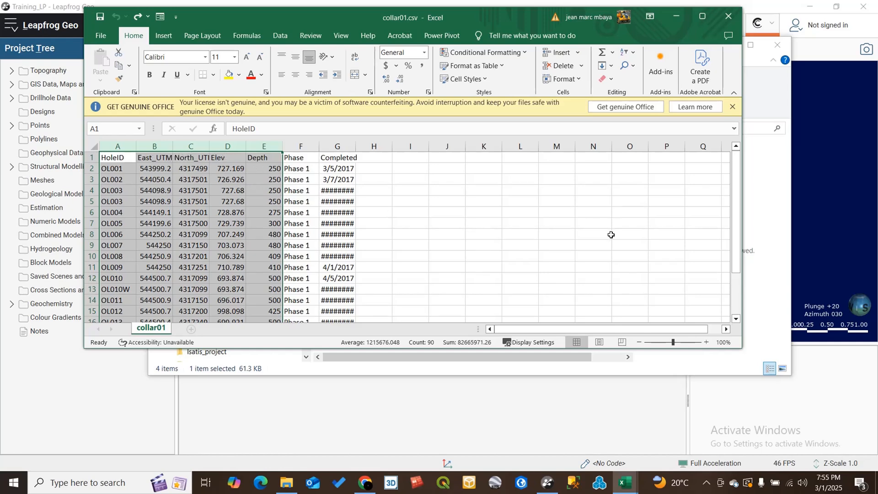
{"action": "left_click", "coordinate": [675, 17]}
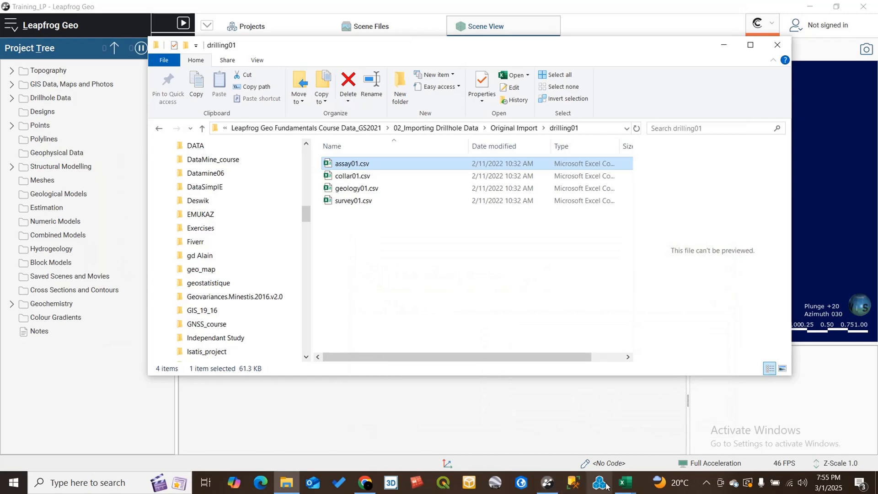
- Inspect the survey01.csv table in Excel, selecting all data and scrolling to its header, then minimize it
{"action": "mouse_move", "coordinate": [622, 486]}
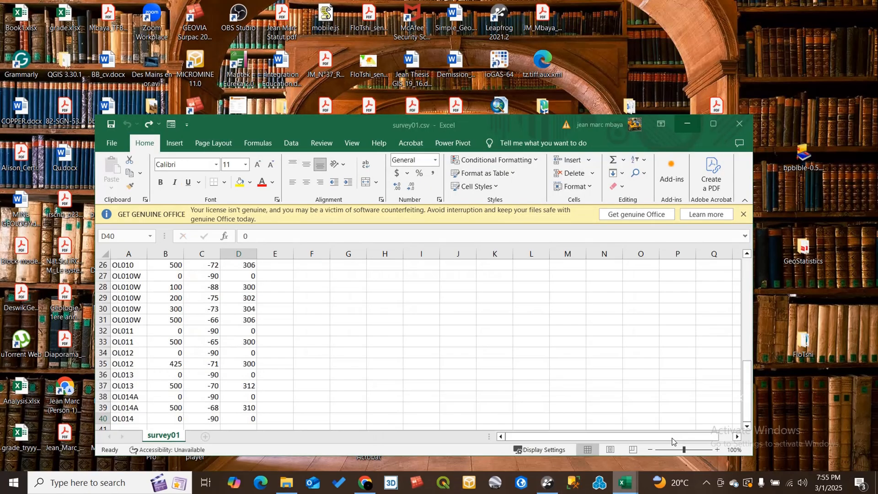
{"action": "left_click", "coordinate": [678, 442]}
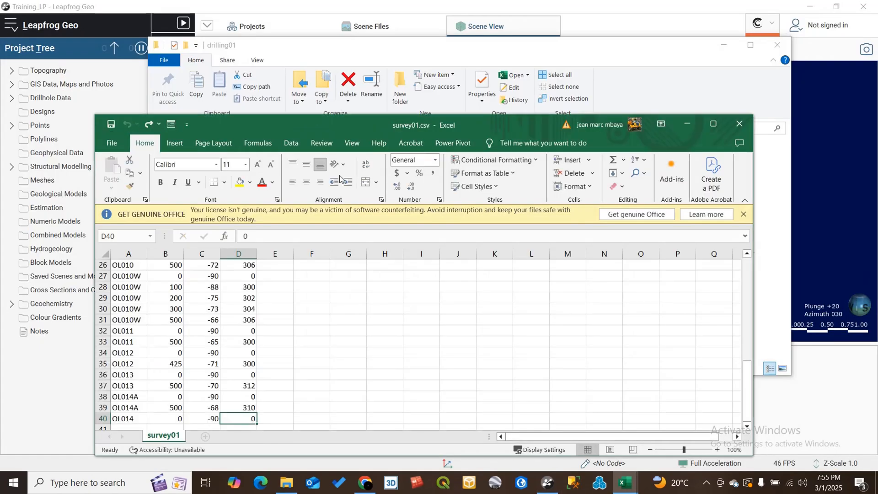
{"action": "left_click", "coordinate": [137, 265]}
{"action": "key", "text": "ctrl+a"}
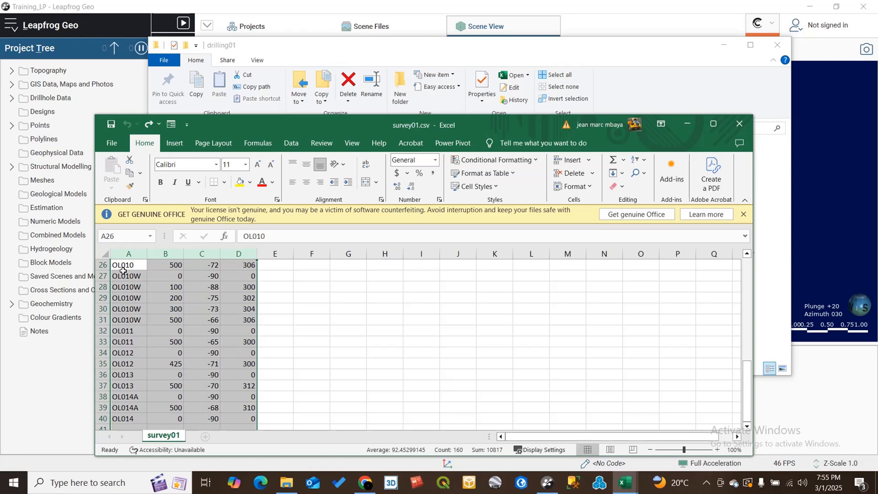
{"action": "scroll", "coordinate": [125, 274], "scroll_direction": "up", "scroll_amount": 8}
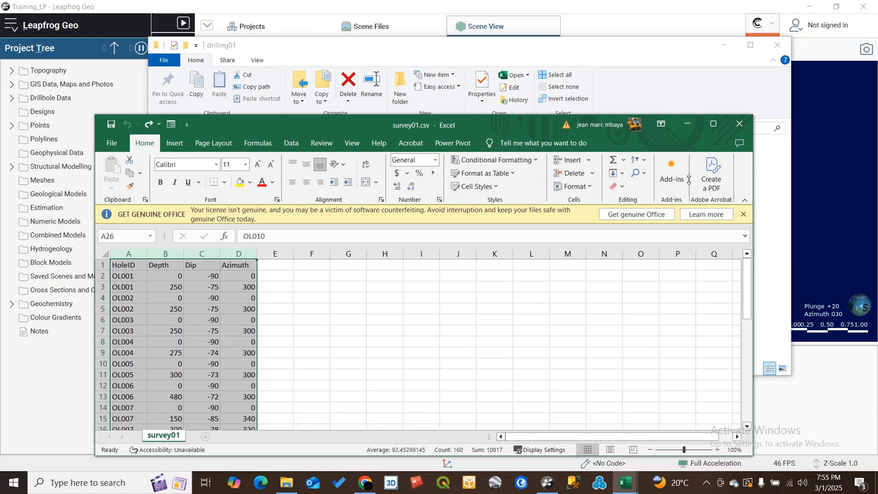
{"action": "left_click", "coordinate": [689, 126]}
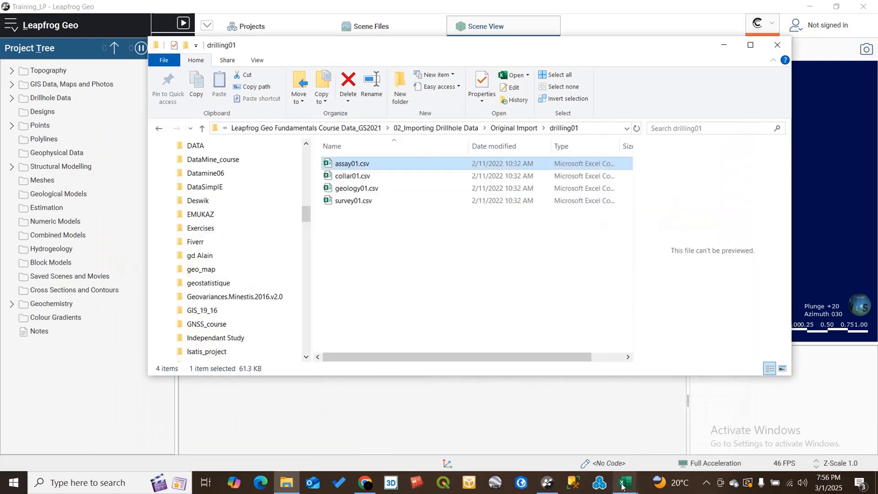
- Open the geology01.csv window and review its from, to, holeid, Strat and Simple_Lith columns
{"action": "mouse_move", "coordinate": [628, 484]}
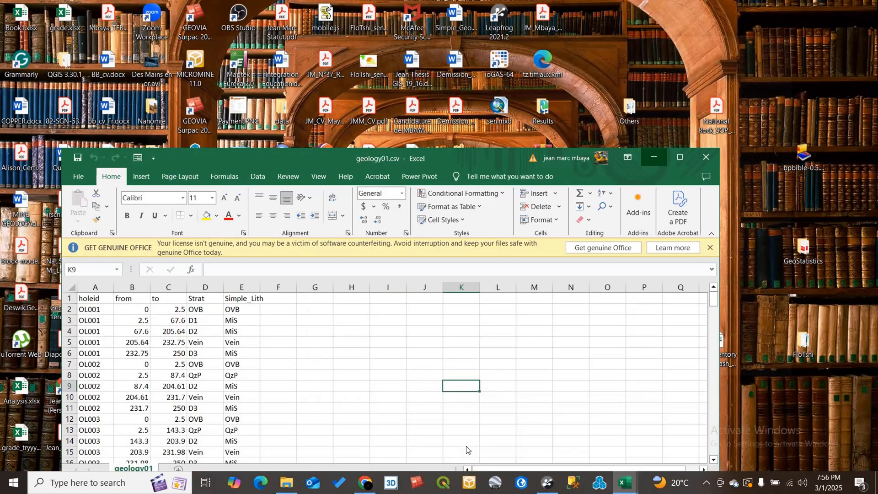
{"action": "left_click", "coordinate": [465, 446]}
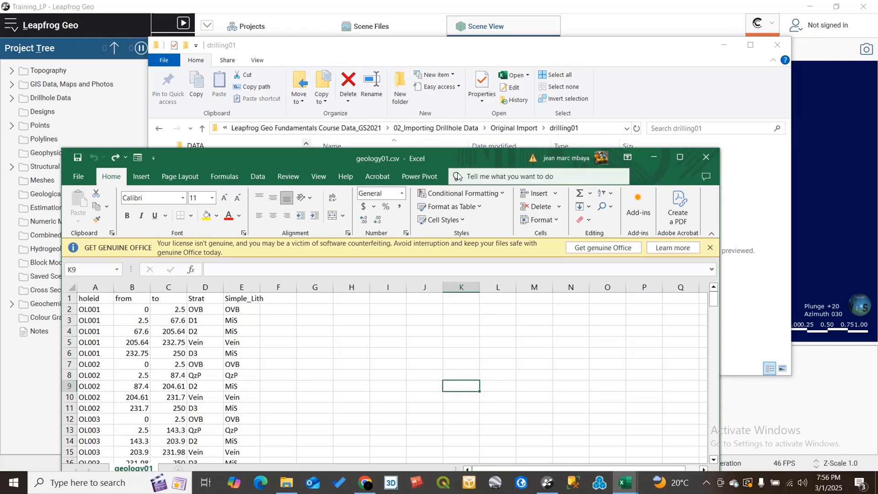
{"action": "left_click_drag", "start_coordinate": [462, 158], "coordinate": [489, 46]}
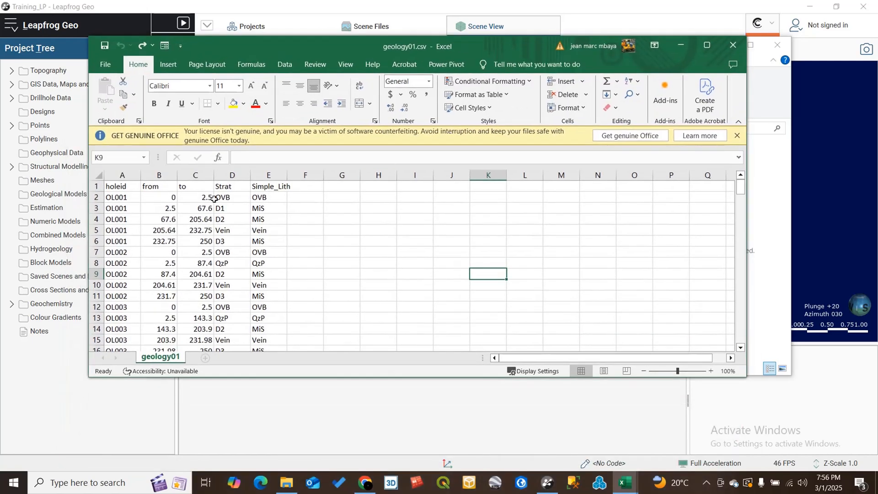
{"action": "left_click", "coordinate": [164, 172]}
{"action": "left_click_drag", "start_coordinate": [163, 169], "coordinate": [186, 174]}
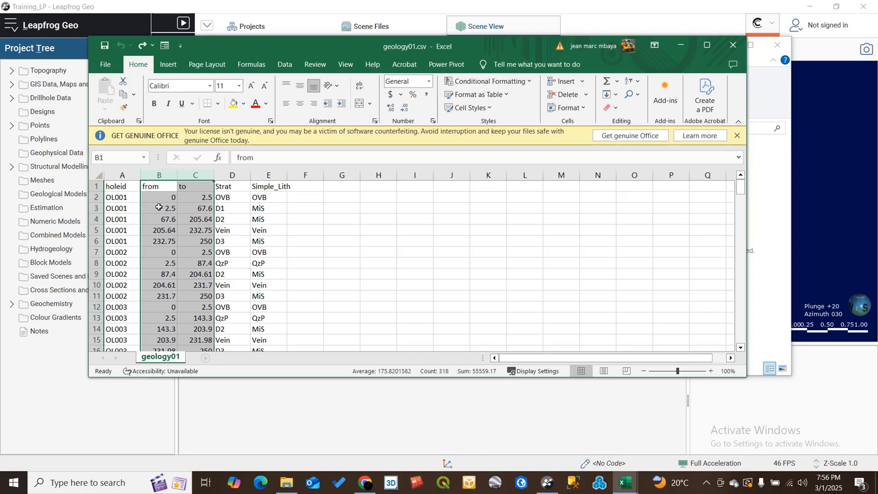
{"action": "left_click", "coordinate": [118, 176]}
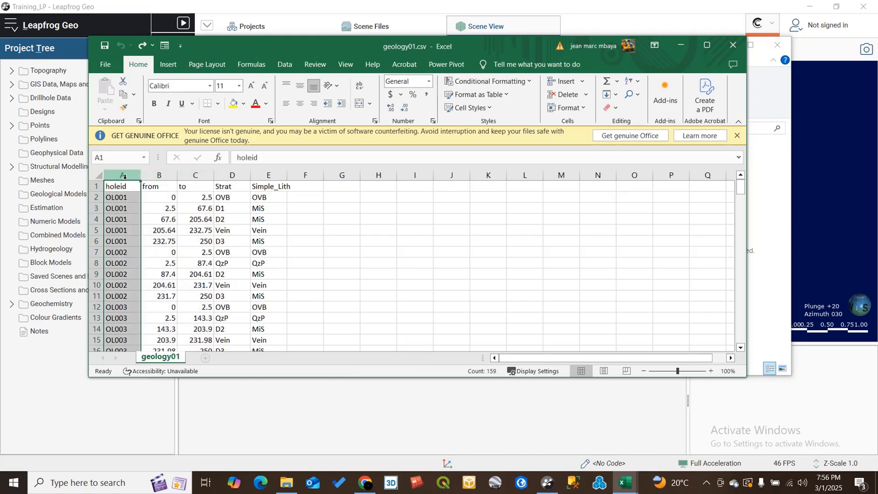
{"action": "left_click", "coordinate": [236, 175]}
{"action": "left_click_drag", "start_coordinate": [237, 172], "coordinate": [256, 197]}
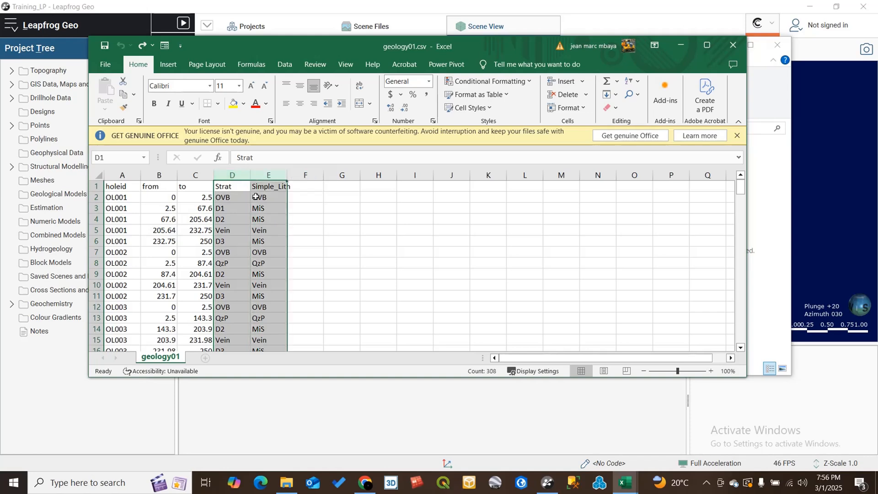
- Autofit the Simple_Lith column width in geology01.csv and minimize its window
{"action": "double_click", "coordinate": [286, 178]}
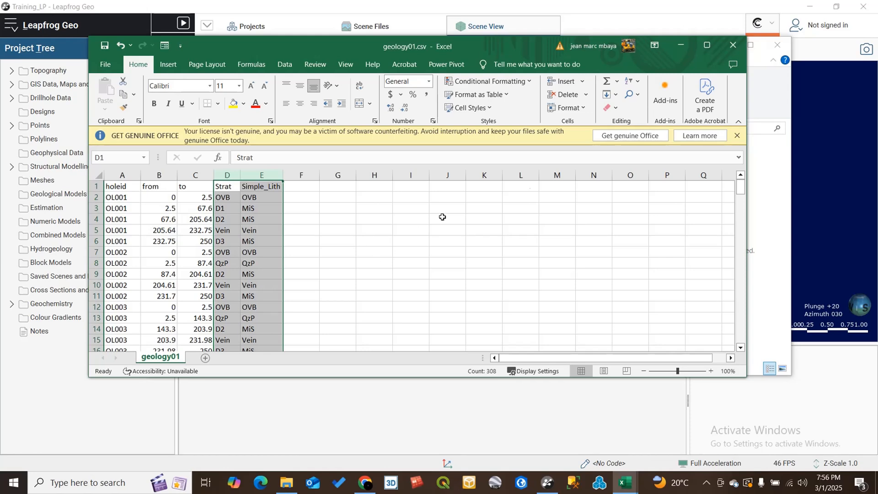
{"action": "left_click", "coordinate": [673, 46]}
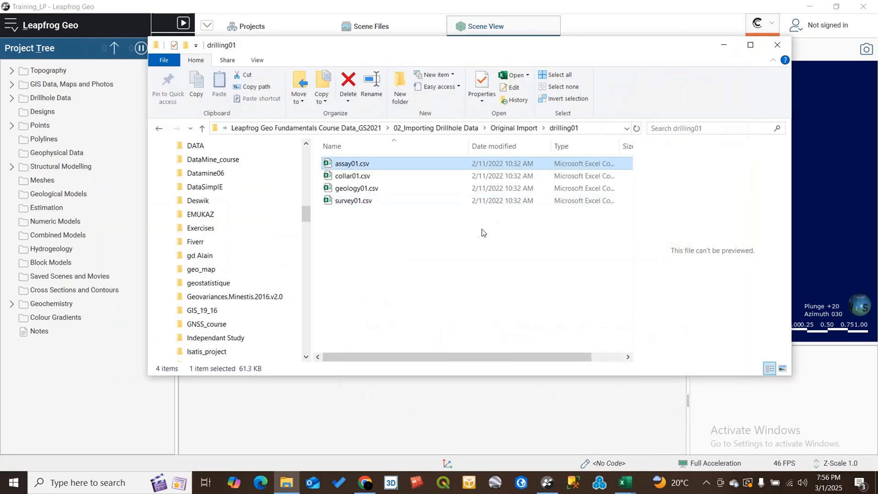
- Inspect the assay01.csv table's HoleID, From, To, Au and Cu columns, then minimize it and the drilling01 folder window
{"action": "mouse_move", "coordinate": [627, 482]}
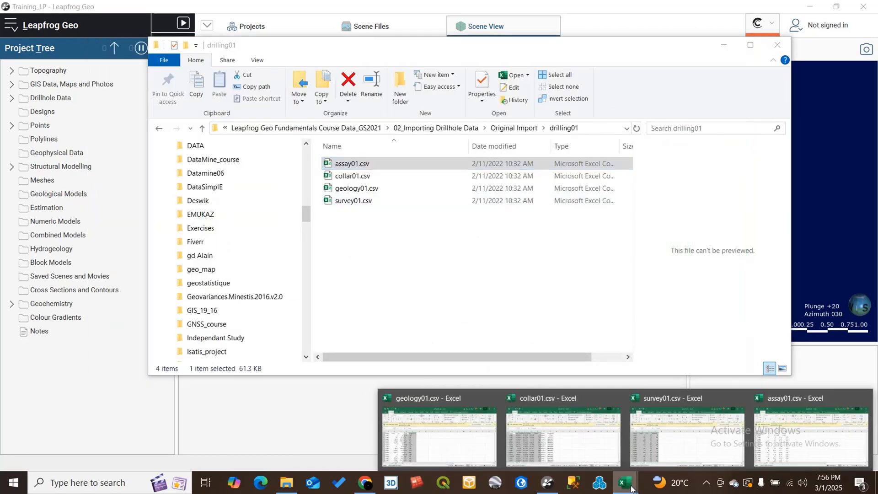
{"action": "left_click", "coordinate": [796, 421]}
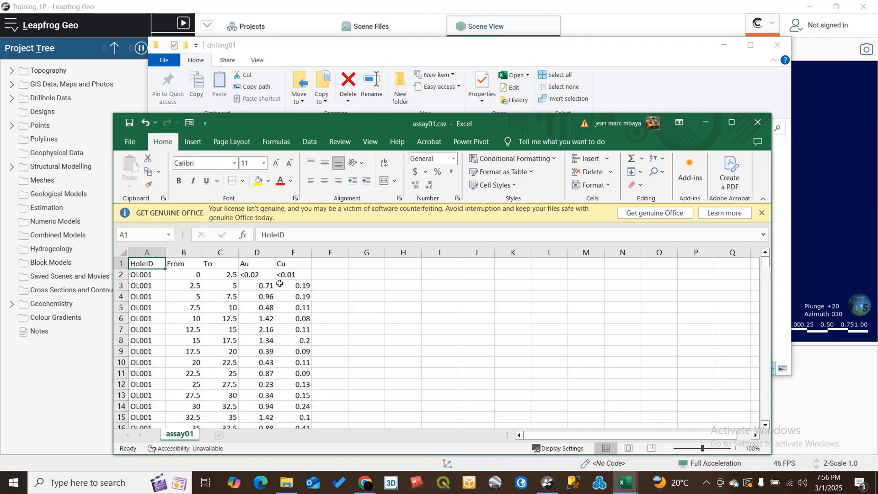
{"action": "left_click", "coordinate": [147, 252]}
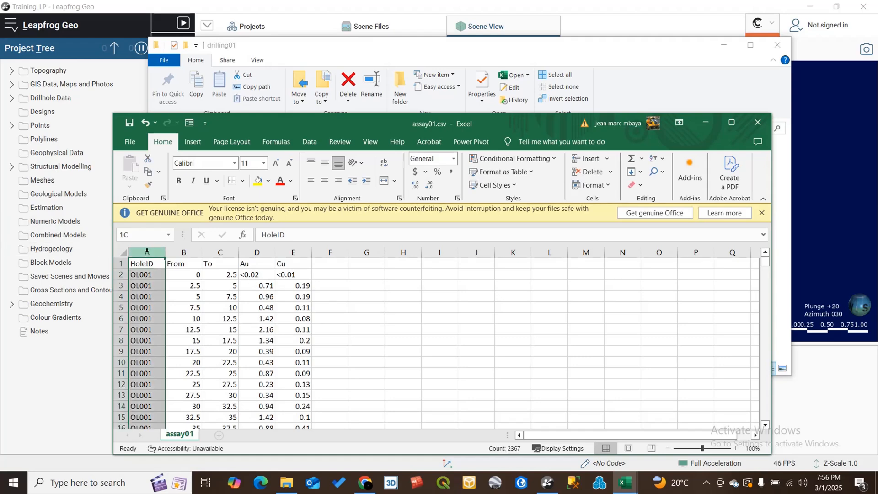
{"action": "left_click_drag", "start_coordinate": [184, 252], "coordinate": [264, 266]}
{"action": "left_click", "coordinate": [263, 265]}
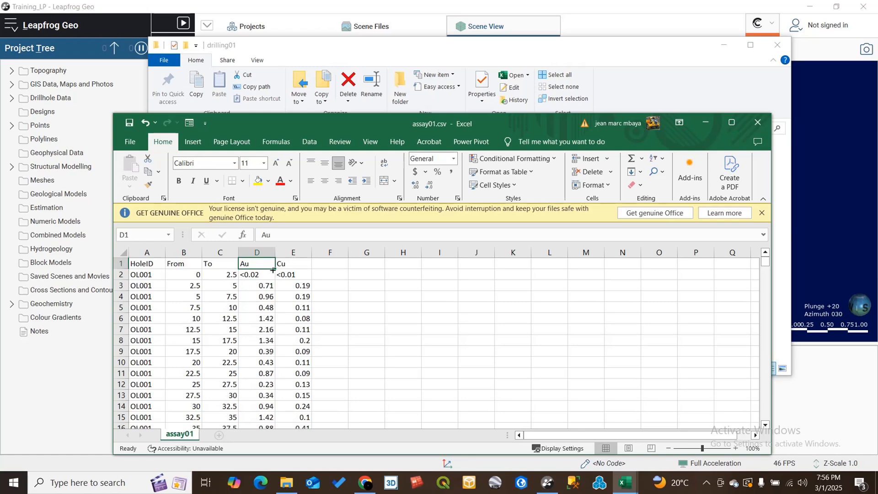
{"action": "left_click", "coordinate": [289, 264]}
{"action": "left_click_drag", "start_coordinate": [353, 276], "coordinate": [336, 279]}
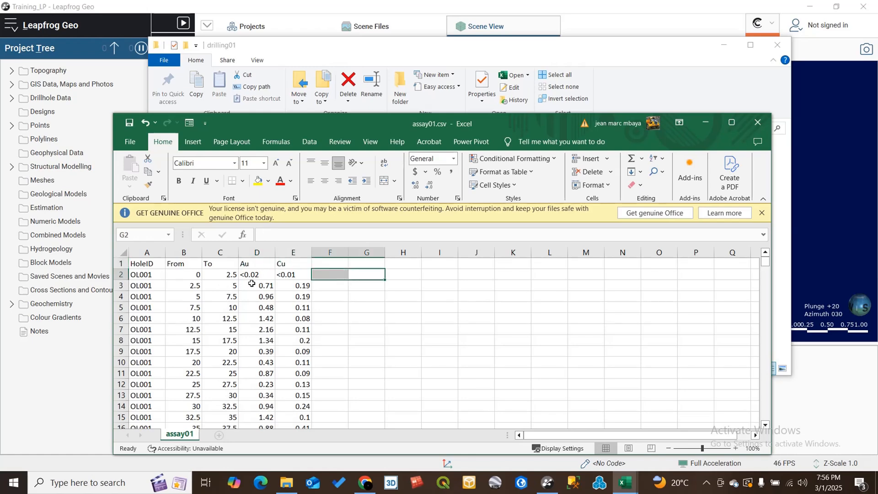
{"action": "left_click", "coordinate": [336, 318]}
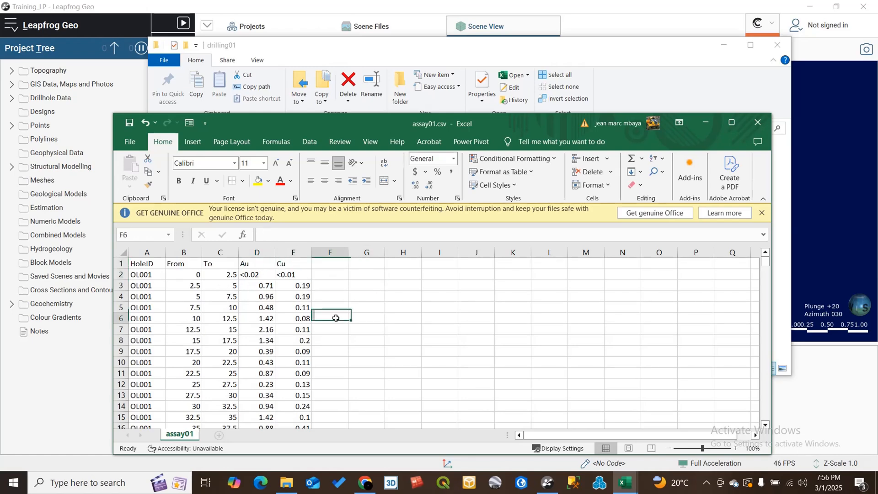
{"action": "left_click", "coordinate": [705, 124]}
{"action": "left_click", "coordinate": [724, 44]}
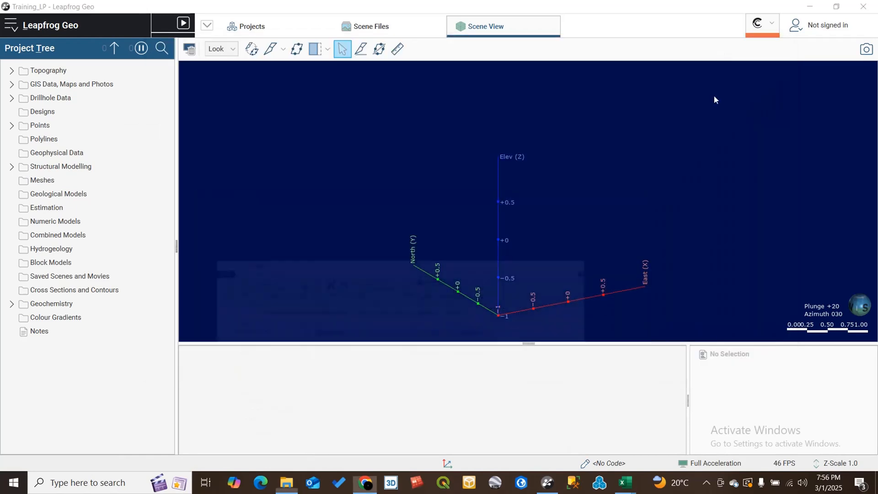
- Expand the Drillhole Data folder and review its drillhole import options
{"action": "left_click_drag", "start_coordinate": [504, 232], "coordinate": [393, 253]}
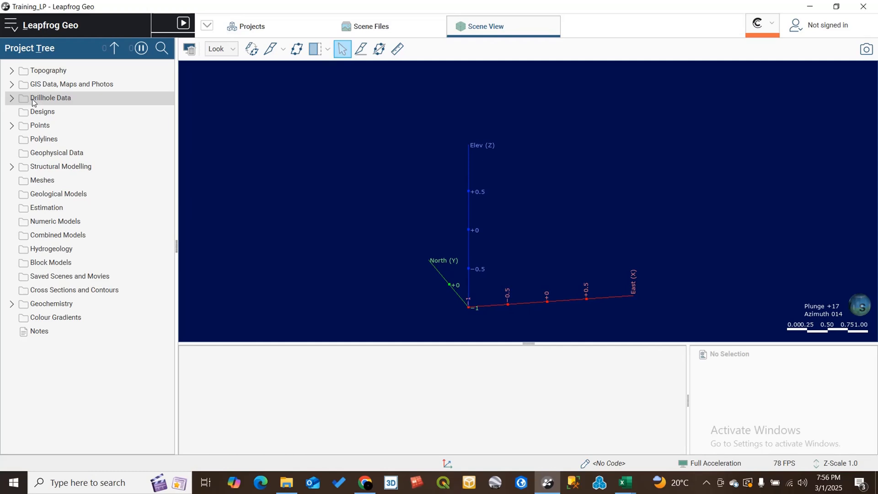
{"action": "left_click", "coordinate": [12, 98]}
{"action": "right_click", "coordinate": [49, 98]}
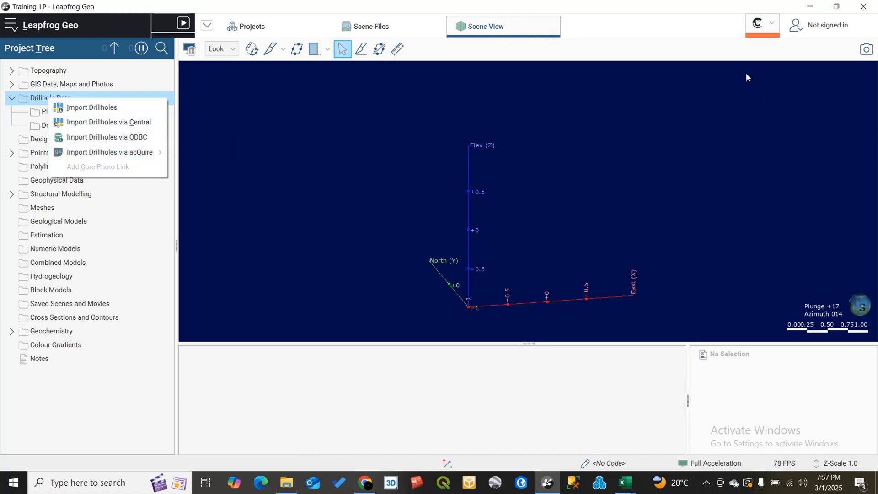
{"action": "left_click", "coordinate": [772, 27]}
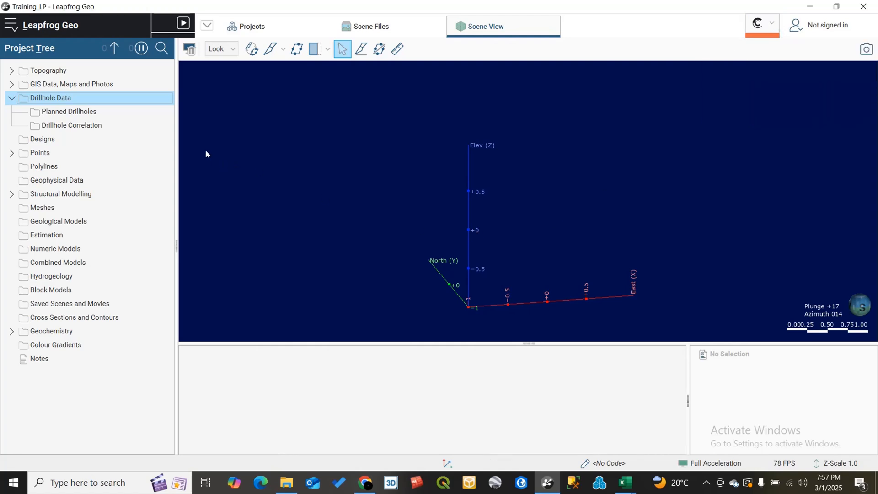
{"action": "right_click", "coordinate": [39, 100]}
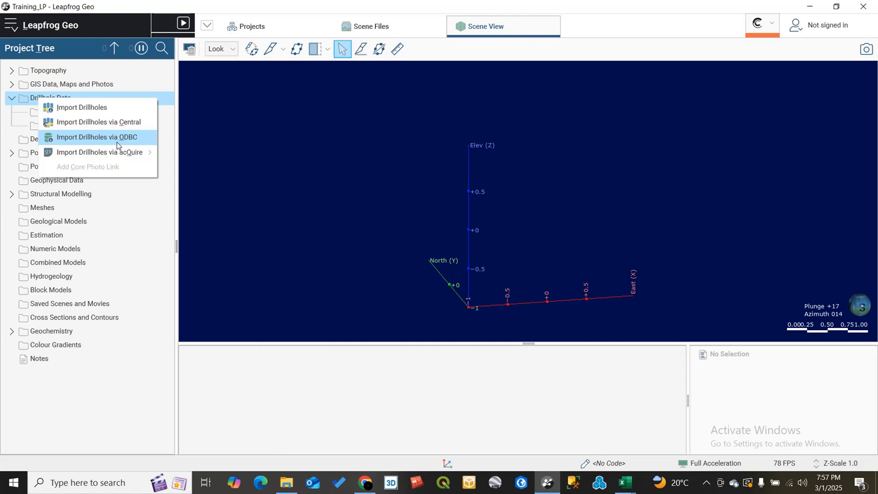
{"action": "mouse_move", "coordinate": [119, 153]}
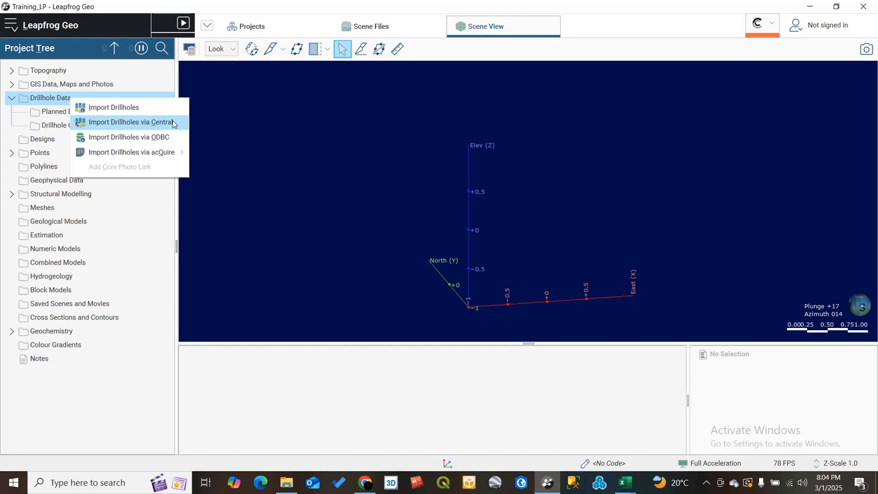
{"action": "left_click", "coordinate": [213, 121]}
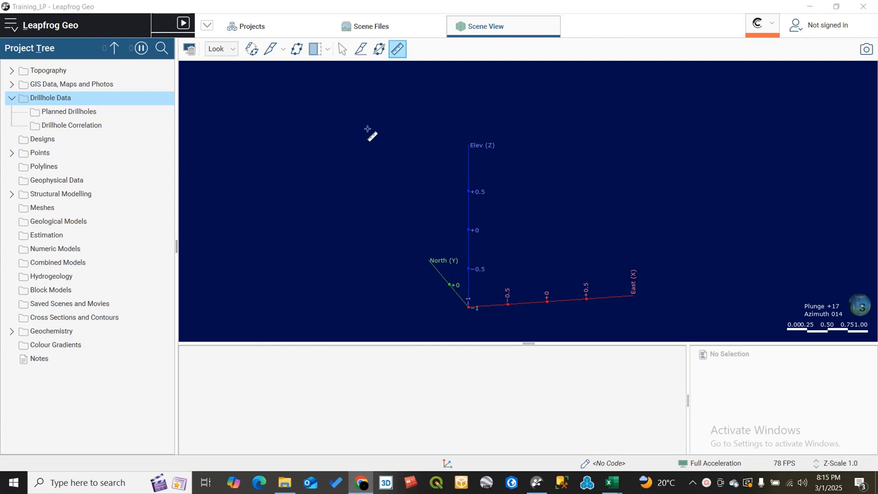
{"action": "left_click", "coordinate": [402, 48]}
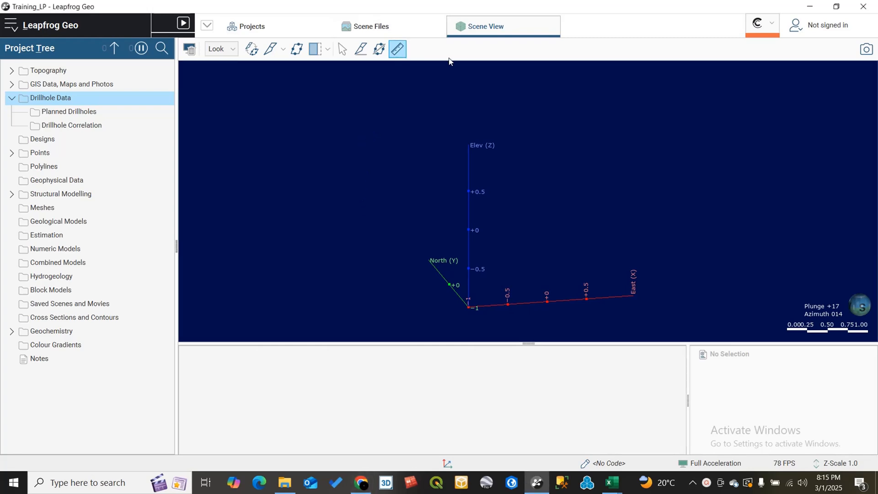
- Start Import Drillholes and choose collar01.csv from the drilling01 folder as the collar file
{"action": "right_click", "coordinate": [53, 99]}
{"action": "left_click", "coordinate": [76, 109]}
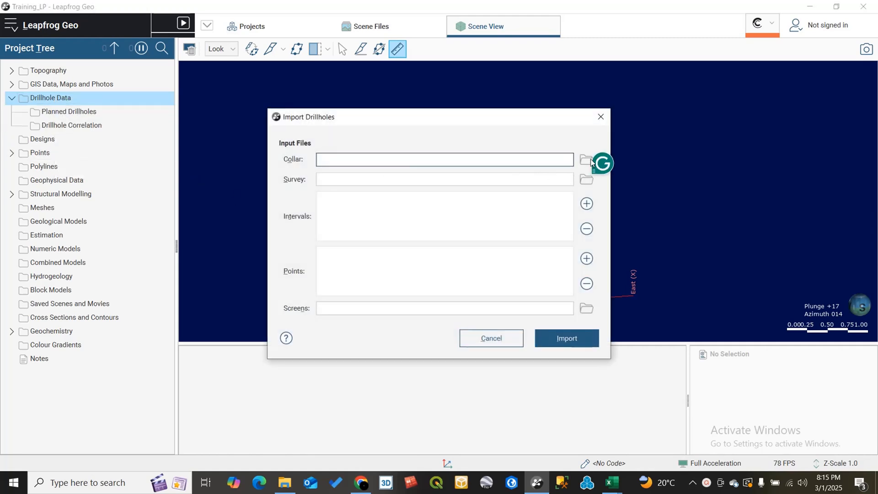
{"action": "left_click", "coordinate": [586, 160]}
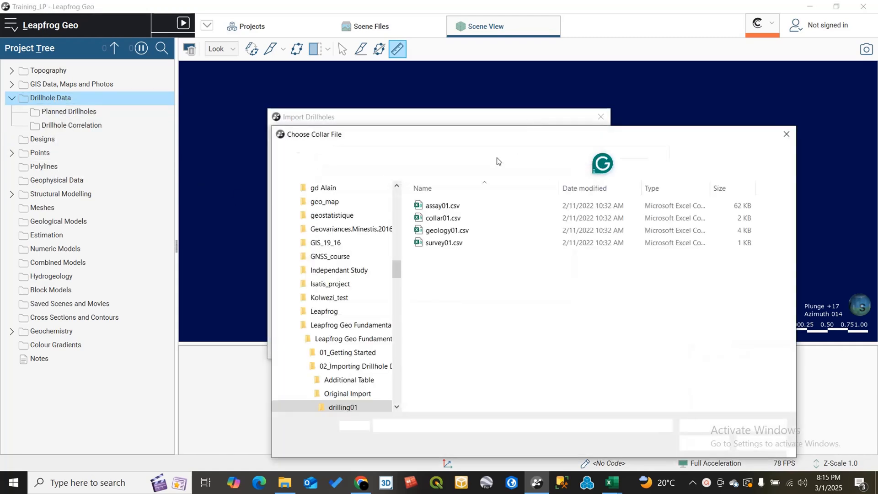
{"action": "left_click", "coordinate": [438, 219]}
{"action": "left_click", "coordinate": [703, 443]}
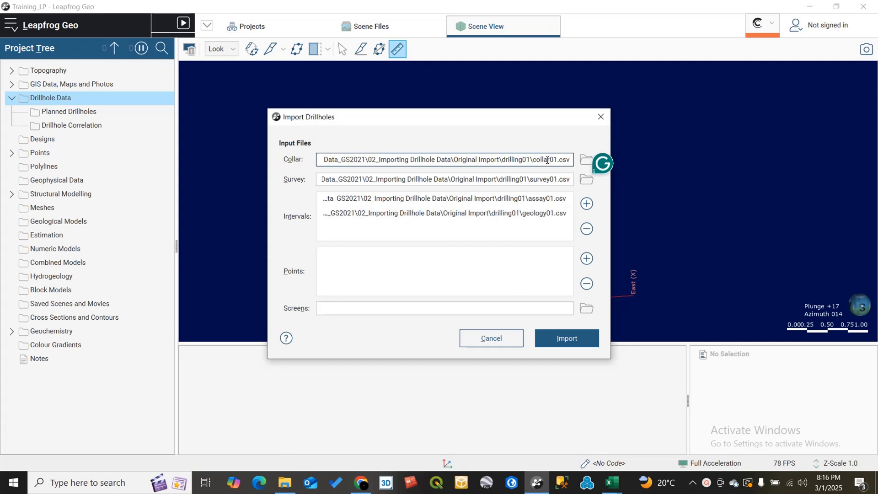
- Check the survey, assay and geology files listed in the import dialog and start the import
{"action": "left_click_drag", "start_coordinate": [459, 118], "coordinate": [436, 104]}
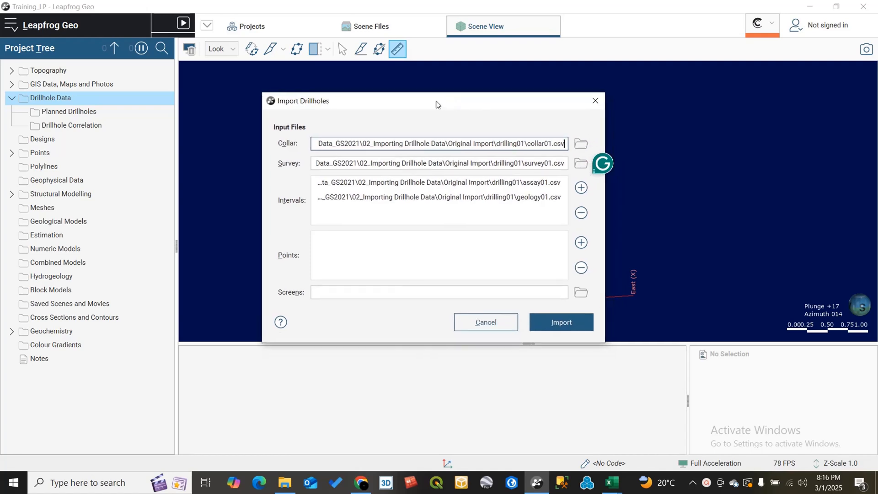
{"action": "left_click", "coordinate": [346, 50]}
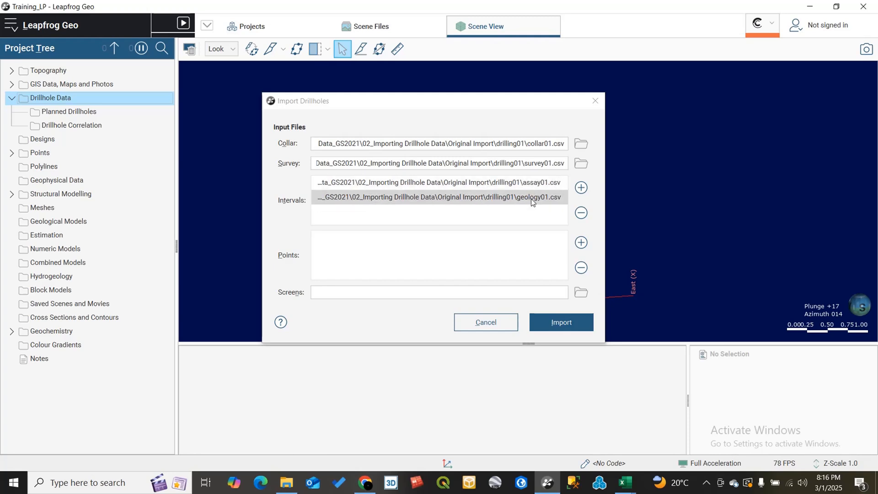
{"action": "left_click", "coordinate": [543, 324]}
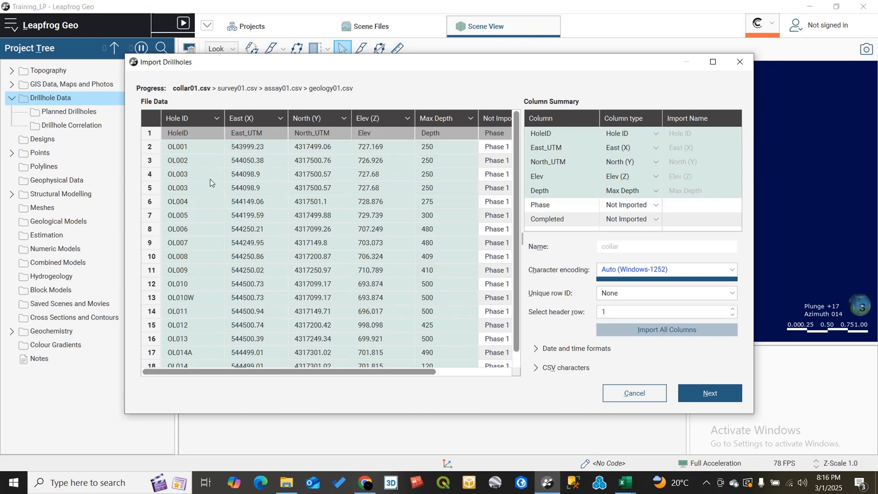
- Review the column type options for the HoleID column in the file data and column summary
{"action": "left_click", "coordinate": [214, 119]}
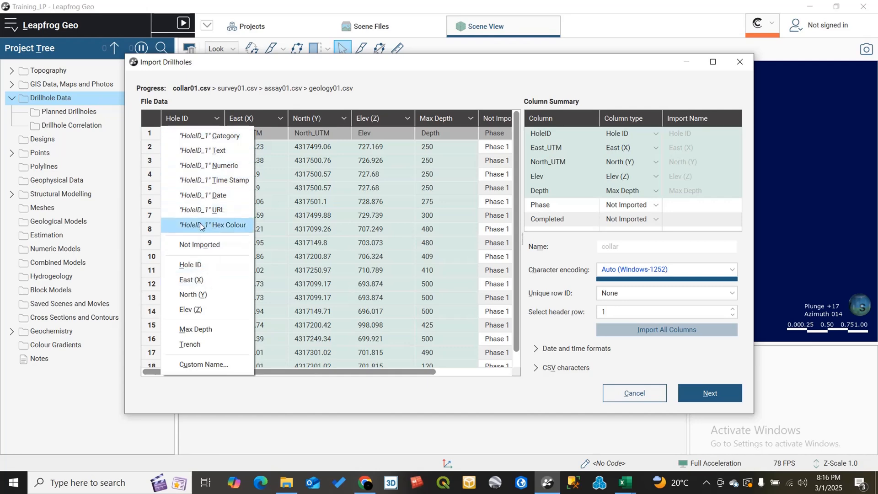
{"action": "left_click", "coordinate": [216, 121]}
{"action": "left_click", "coordinate": [217, 121]}
{"action": "left_click", "coordinate": [217, 121]}
{"action": "left_click", "coordinate": [217, 121]}
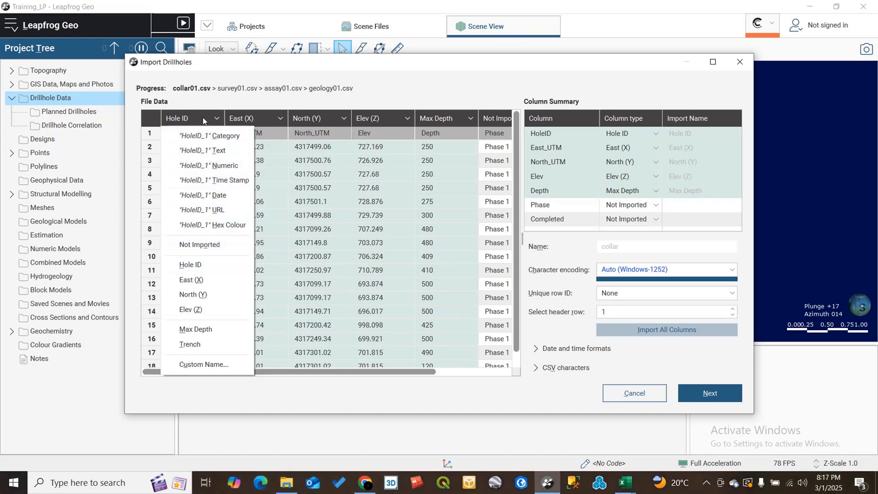
{"action": "left_click", "coordinate": [204, 265]}
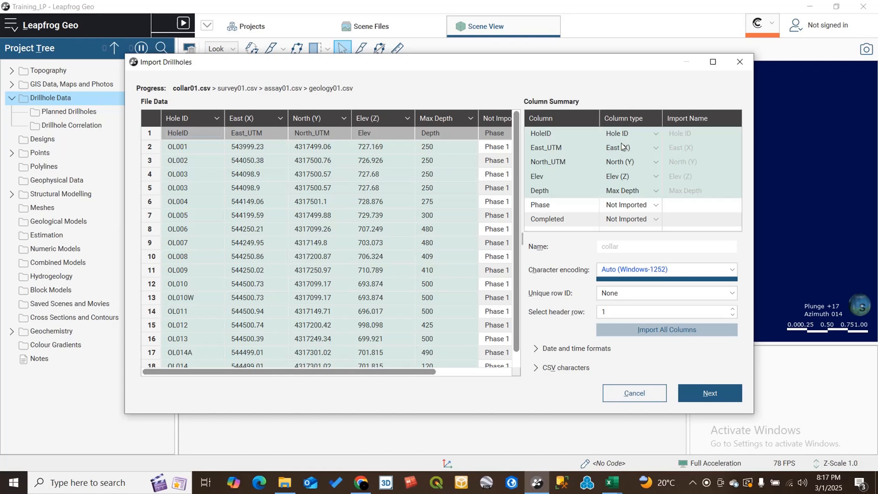
{"action": "left_click", "coordinate": [654, 132]}
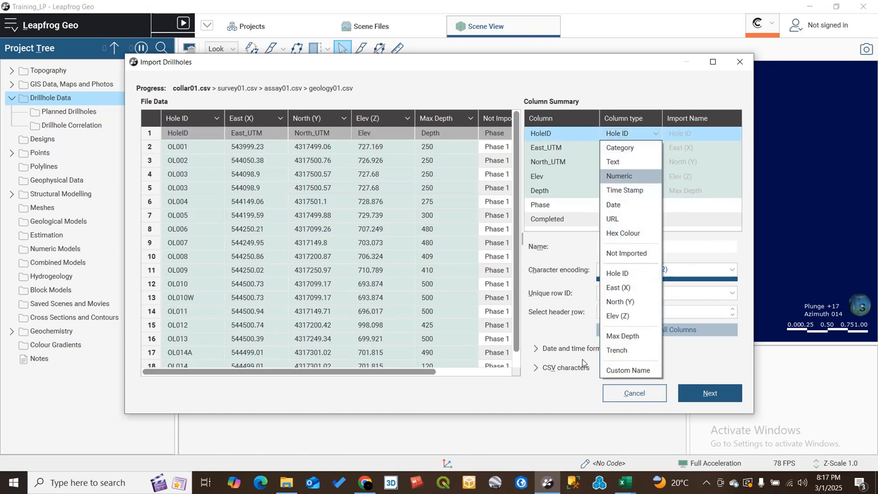
{"action": "left_click", "coordinate": [654, 122]}
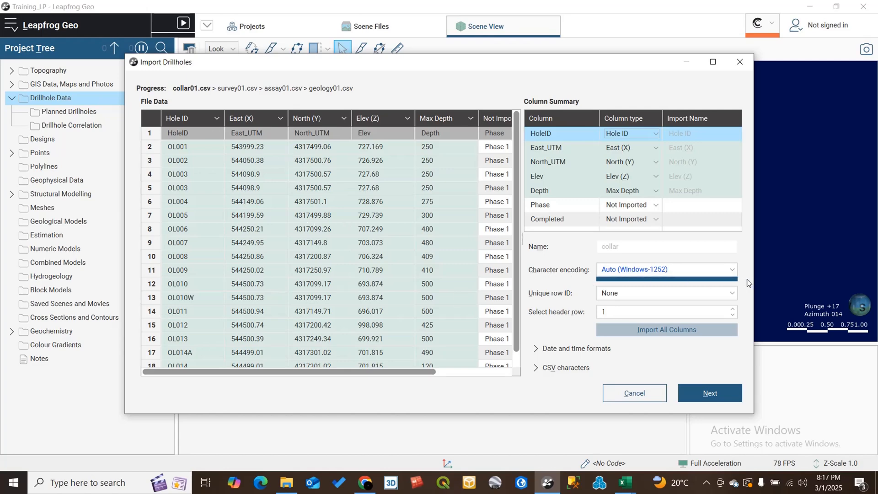
- Inspect the character encoding choices and try header row 2 before returning it to 1
{"action": "left_click", "coordinate": [734, 271]}
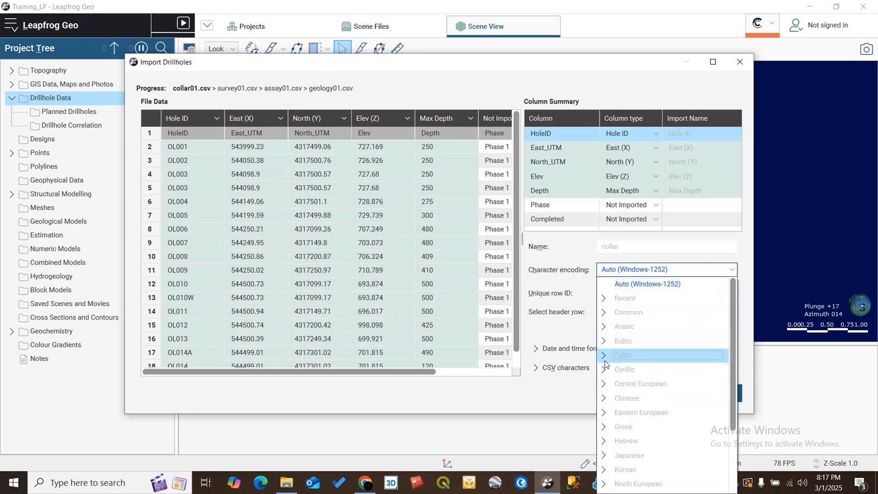
{"action": "left_click", "coordinate": [567, 238]}
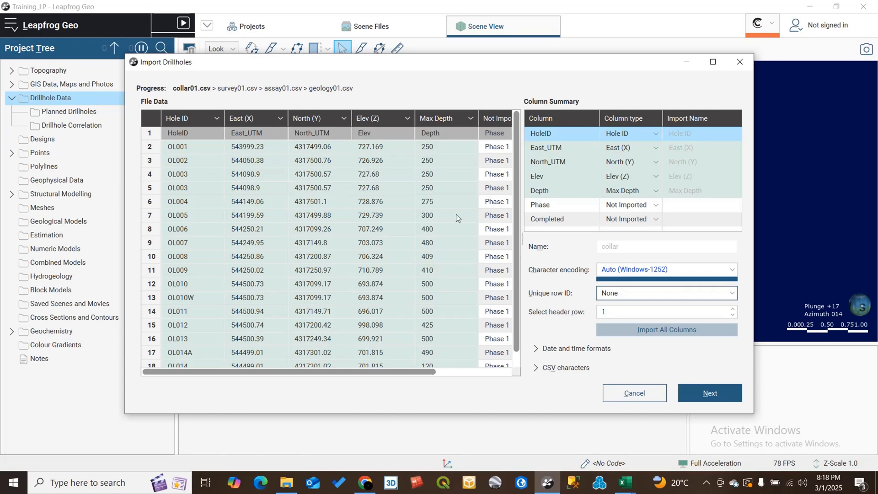
{"action": "left_click", "coordinate": [733, 309]}
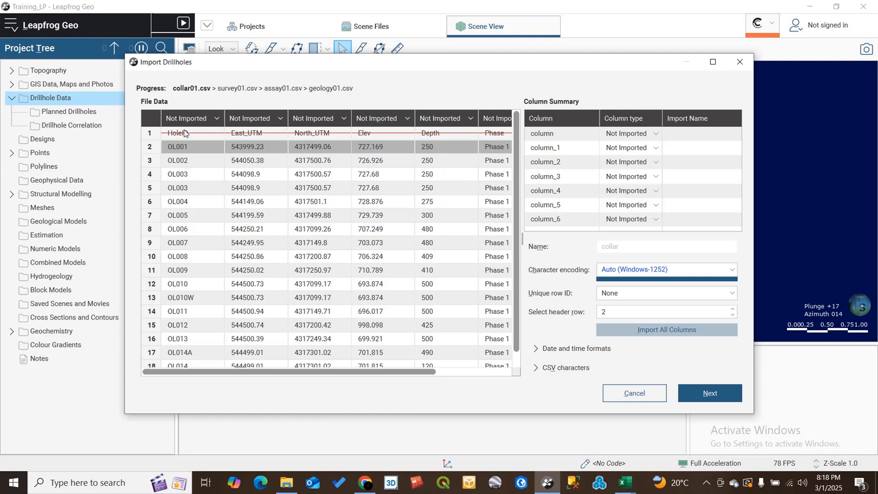
{"action": "left_click", "coordinate": [734, 314]}
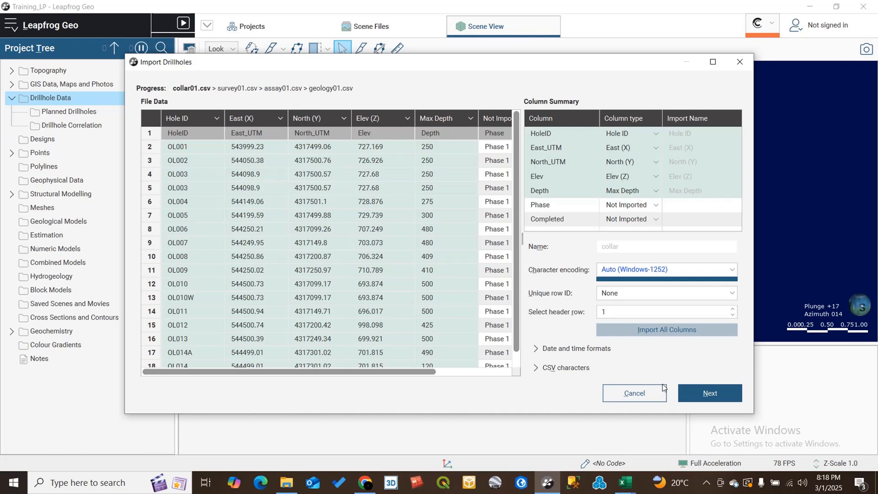
- Expand the date and time formats and CSV characters sections to review their settings
{"action": "left_click", "coordinate": [634, 354]}
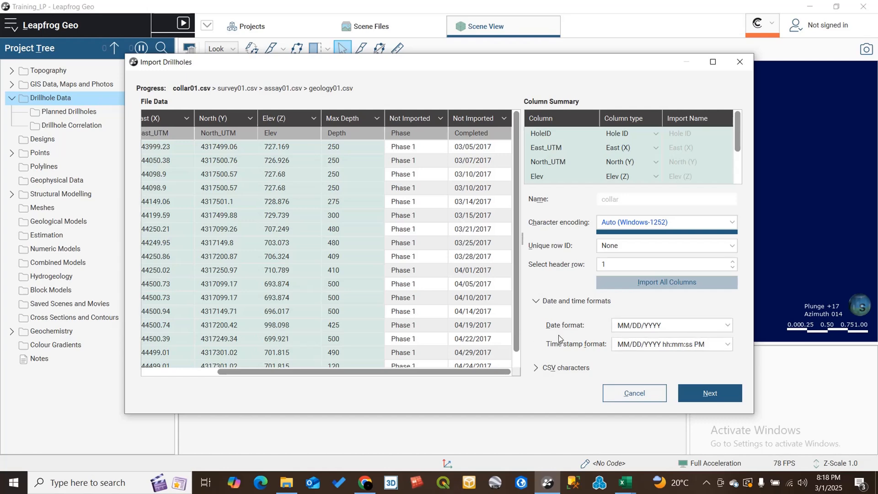
{"action": "left_click", "coordinate": [537, 300]}
{"action": "left_click", "coordinate": [540, 369]}
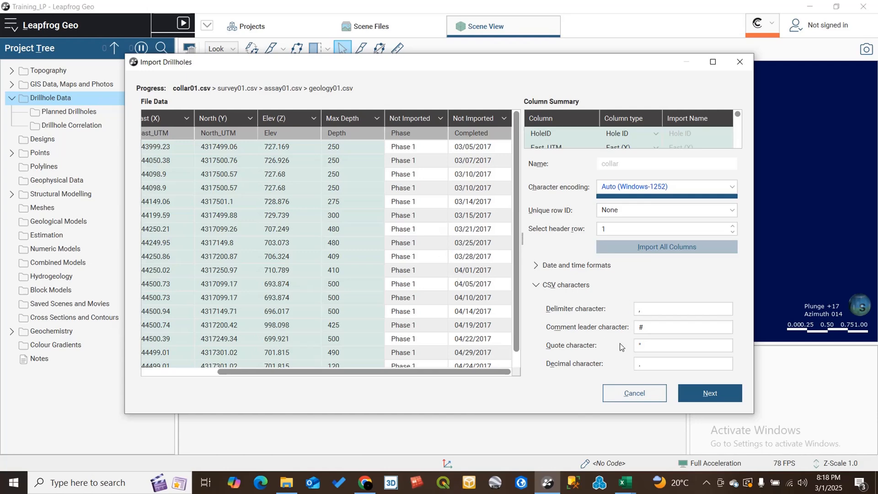
{"action": "left_click", "coordinate": [643, 328]}
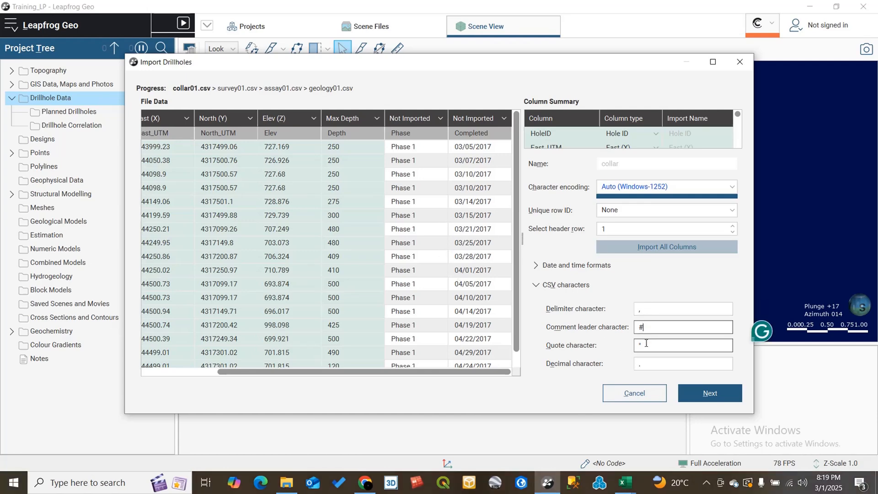
{"action": "left_click", "coordinate": [645, 347]}
{"action": "left_click", "coordinate": [643, 364]}
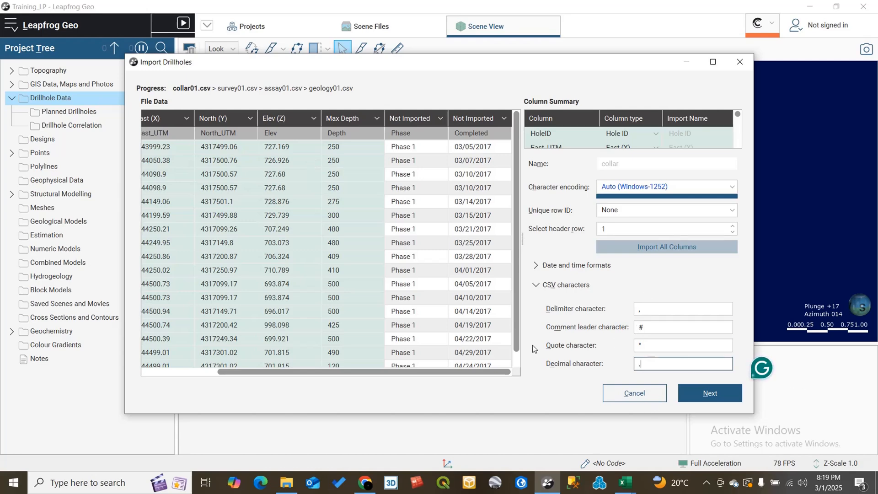
- Collapse the CSV characters section and accept the collar file settings to move on to the survey file
{"action": "left_click", "coordinate": [642, 340]}
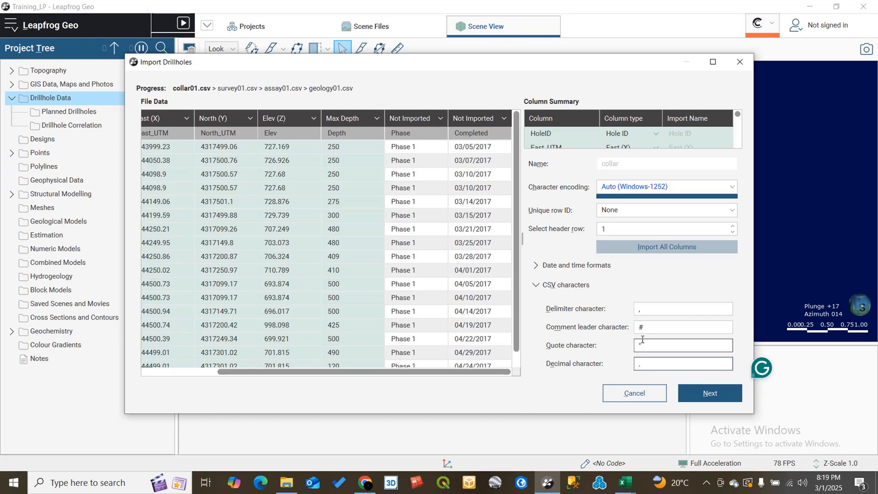
{"action": "left_click", "coordinate": [537, 284]}
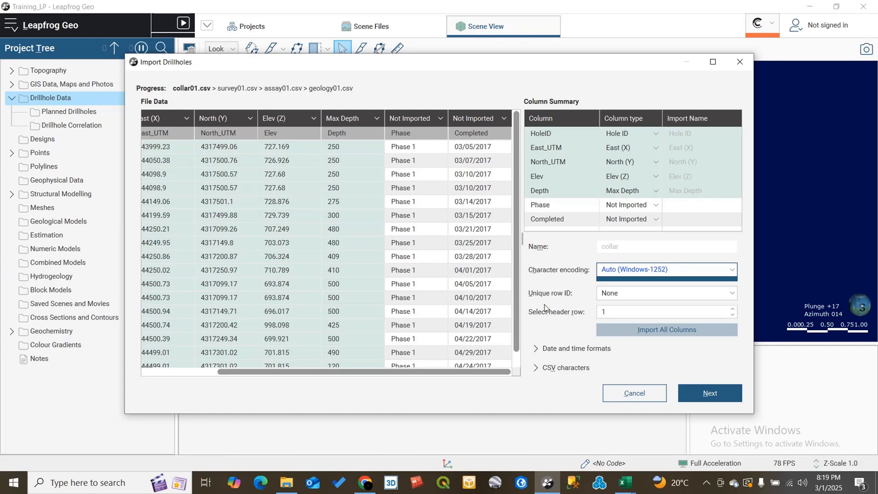
{"action": "left_click", "coordinate": [693, 394]}
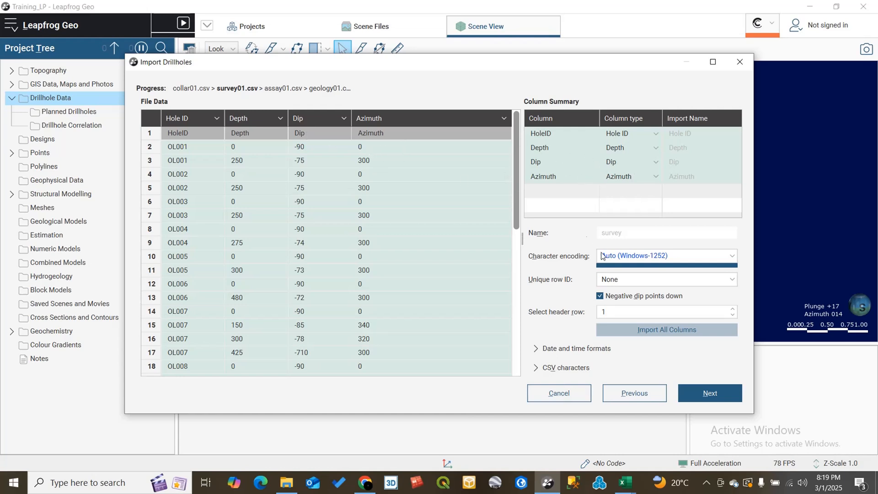
- Keep Negative dip points down enabled for the survey file and continue to the assay file
{"action": "left_click_drag", "start_coordinate": [627, 414], "coordinate": [627, 421]}
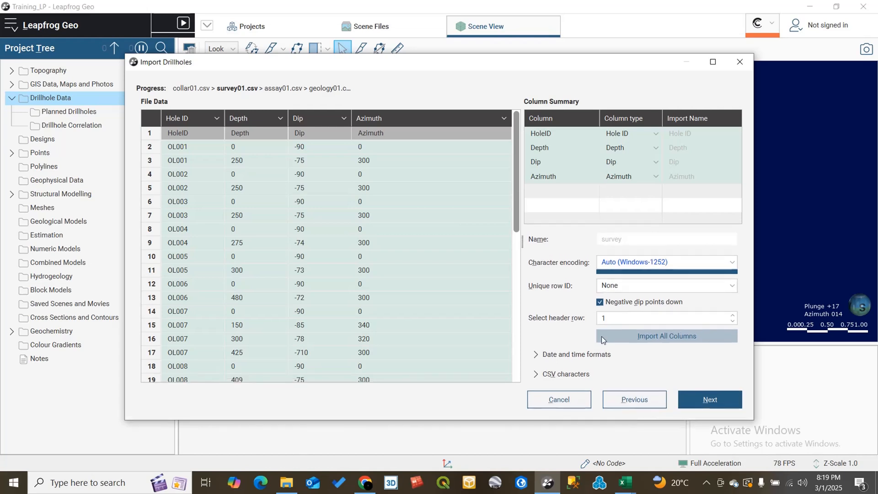
{"action": "left_click", "coordinate": [601, 304]}
{"action": "left_click", "coordinate": [599, 303]}
{"action": "left_click", "coordinate": [710, 399]}
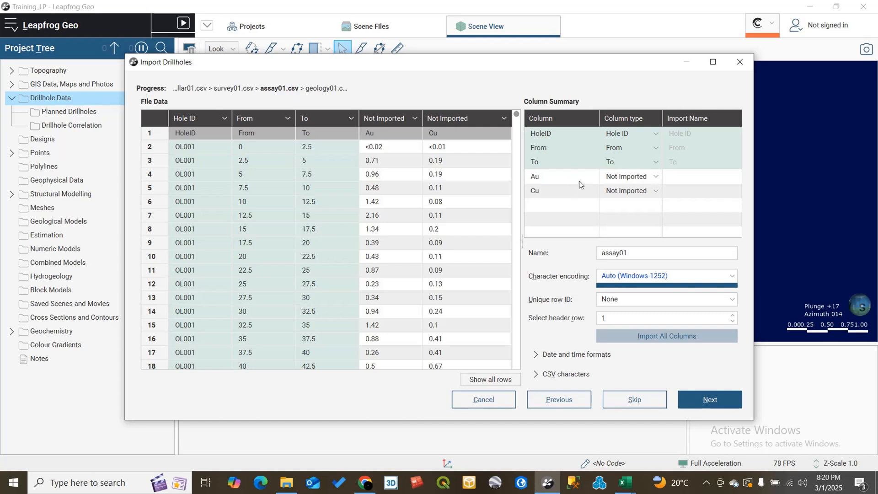
- Set the Au and Cu assay columns to Numeric and continue to the geology file
{"action": "left_click", "coordinate": [657, 177]}
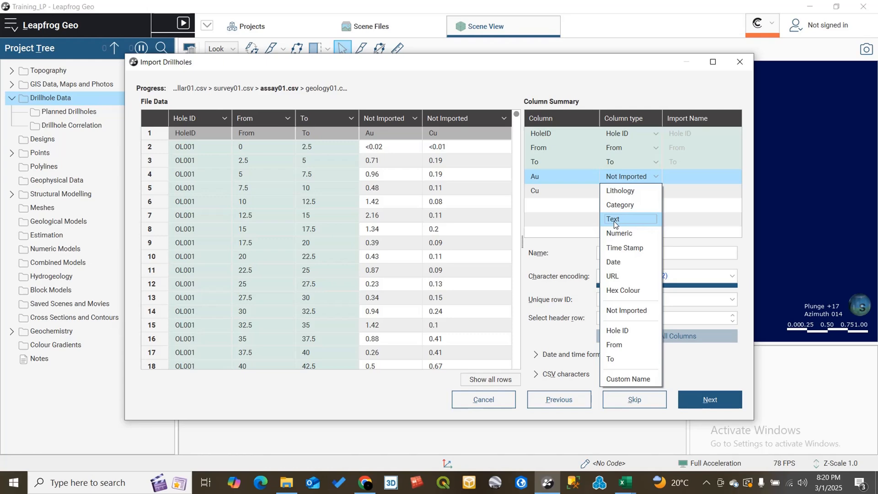
{"action": "left_click", "coordinate": [622, 234]}
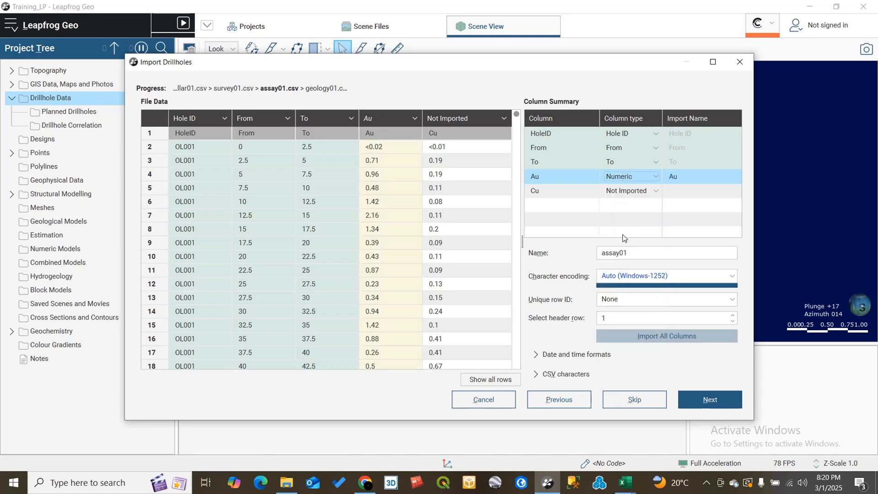
{"action": "left_click", "coordinate": [653, 189]}
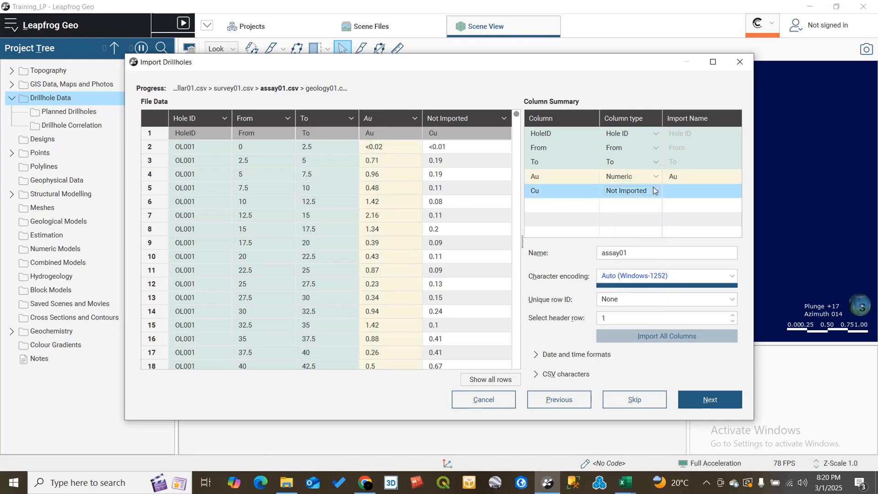
{"action": "left_click", "coordinate": [621, 247]}
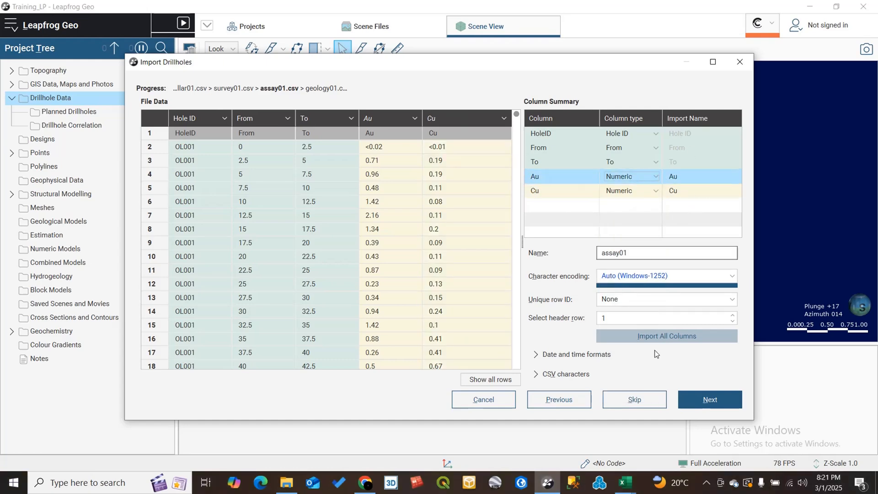
{"action": "left_click", "coordinate": [692, 399]}
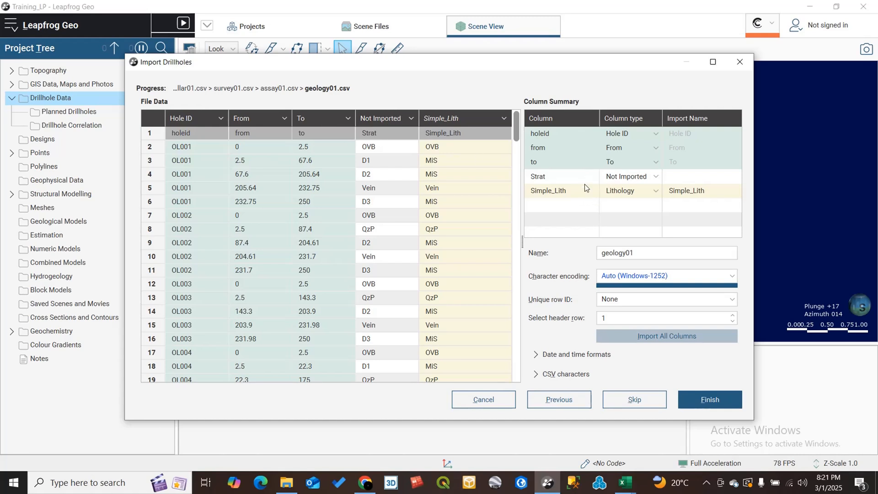
- Set the geology file's Strat column type to Category
{"action": "left_click_drag", "start_coordinate": [585, 181], "coordinate": [579, 189]}
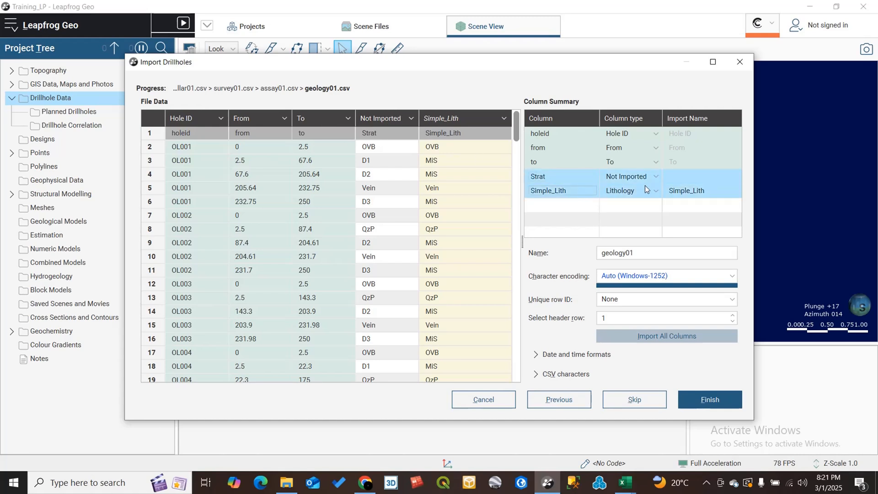
{"action": "left_click", "coordinate": [583, 187]}
{"action": "left_click", "coordinate": [595, 177]}
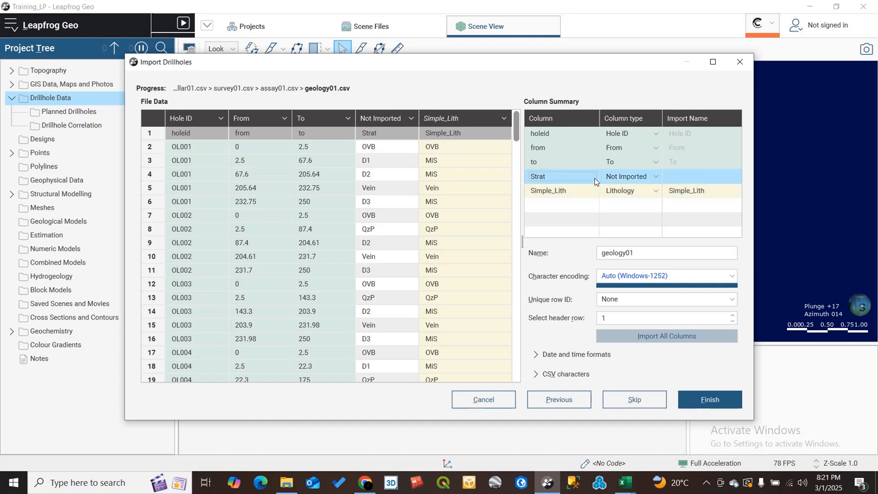
{"action": "left_click", "coordinate": [656, 177]}
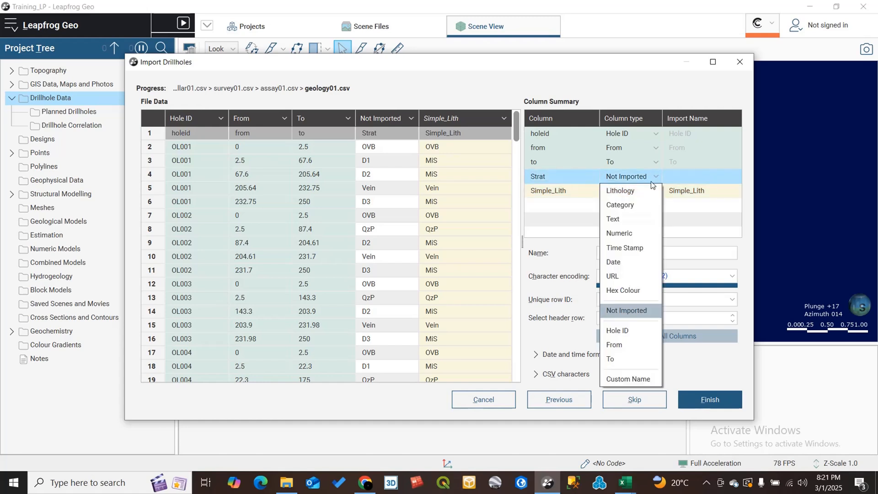
{"action": "left_click", "coordinate": [634, 206]}
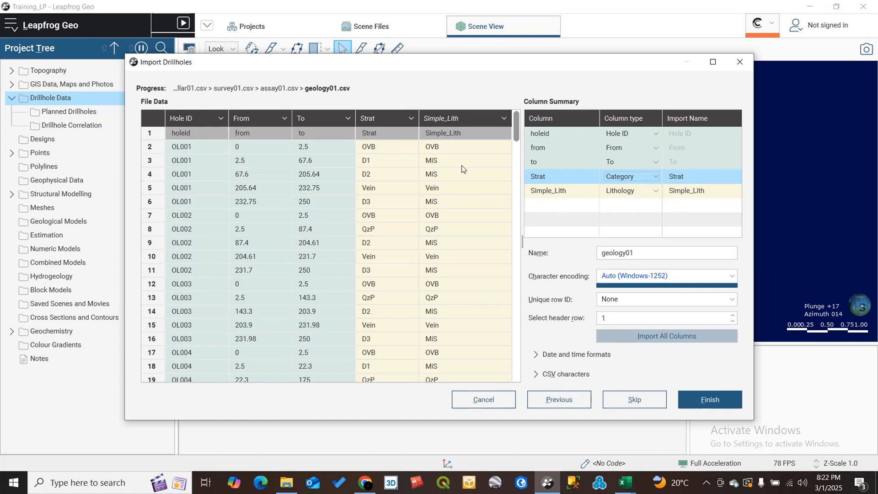
- Review the column type options for the Strat and Simple_Lith columns
{"action": "left_click", "coordinate": [657, 178]}
{"action": "left_click", "coordinate": [657, 177]}
{"action": "left_click", "coordinate": [656, 192]}
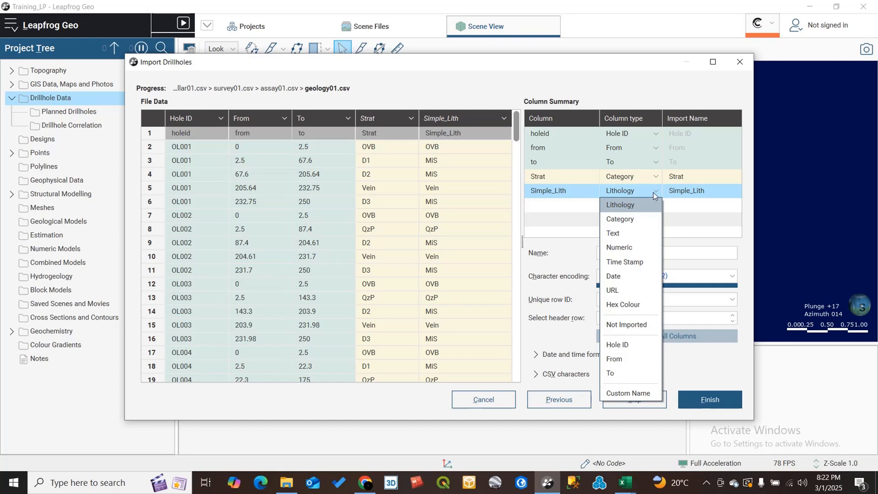
{"action": "left_click", "coordinate": [654, 191]}
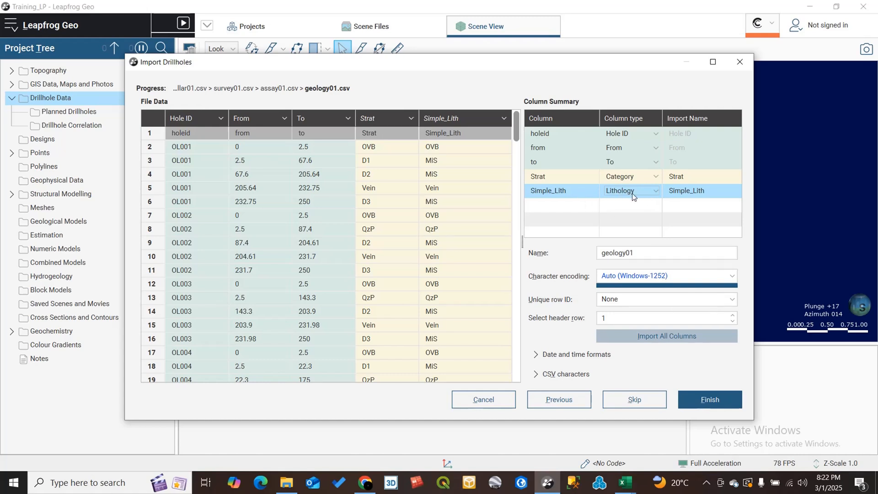
- Try setting the Strat column to Text before returning it to Category
{"action": "left_click", "coordinate": [654, 178]}
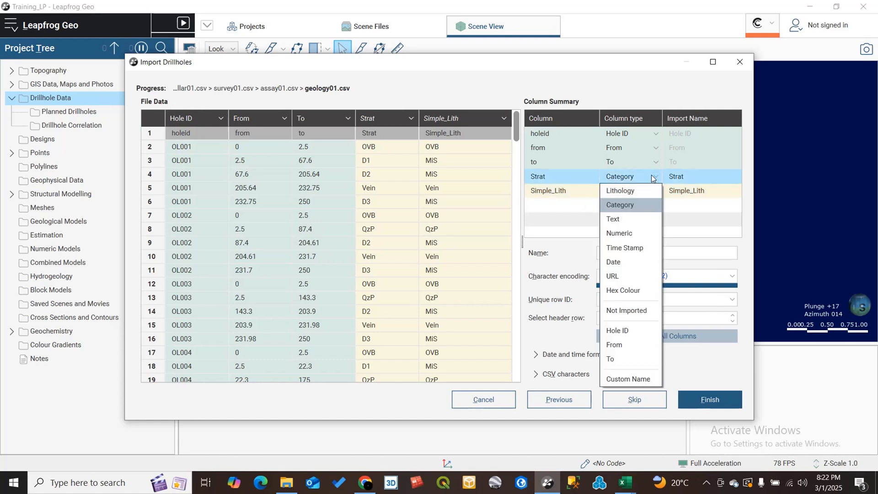
{"action": "left_click", "coordinate": [639, 219]}
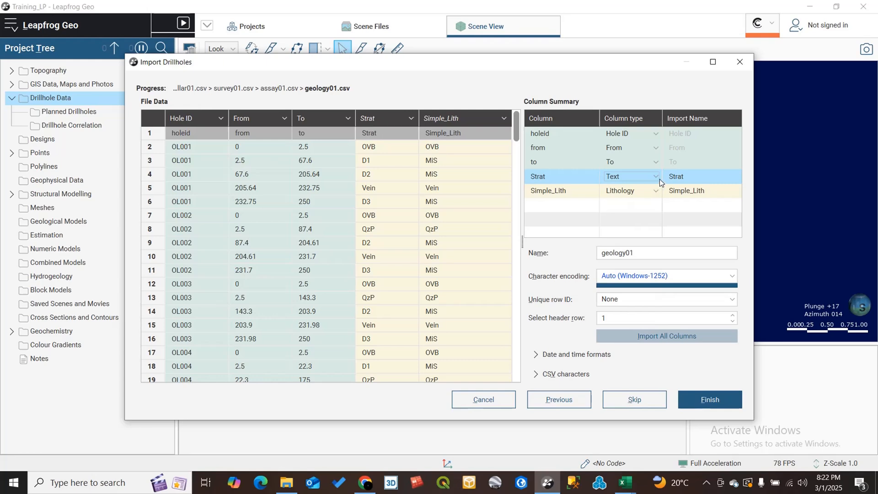
{"action": "left_click", "coordinate": [658, 178]}
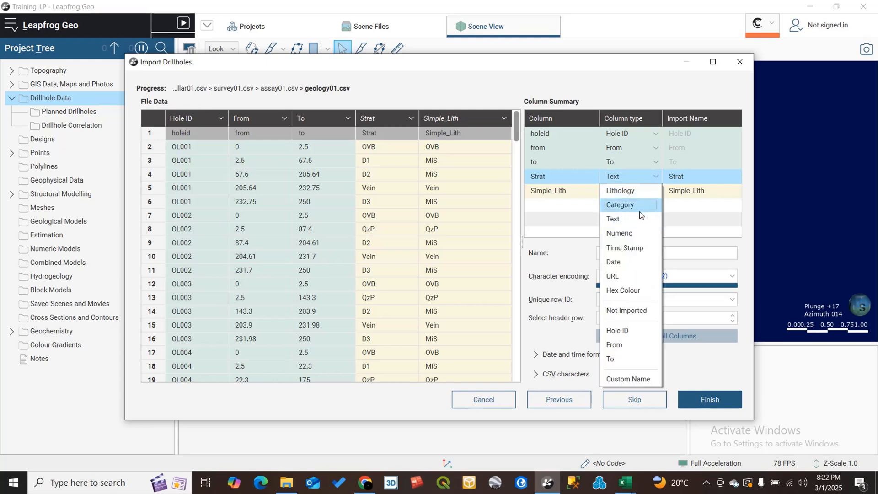
{"action": "left_click", "coordinate": [637, 205]}
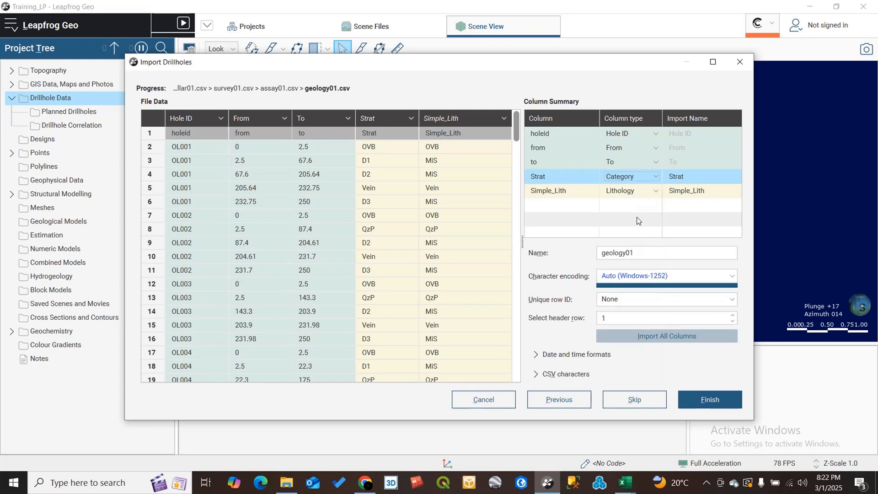
- Finish the drillhole import and expand the new Drillholes object under Drillhole Data in the project tree
{"action": "left_click", "coordinate": [708, 399]}
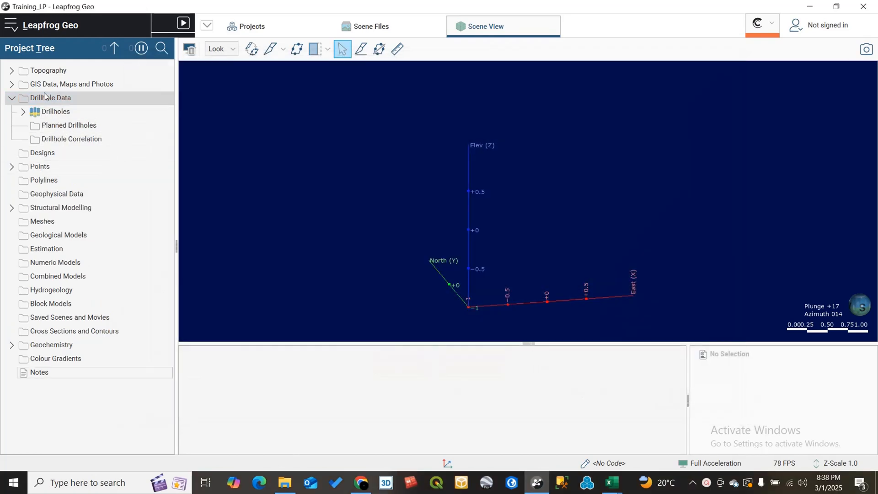
{"action": "left_click", "coordinate": [42, 101]}
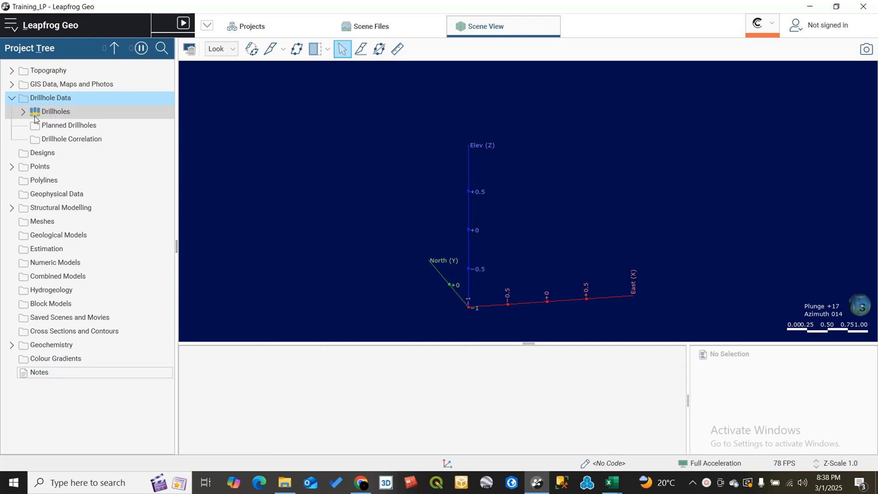
{"action": "left_click", "coordinate": [22, 113]}
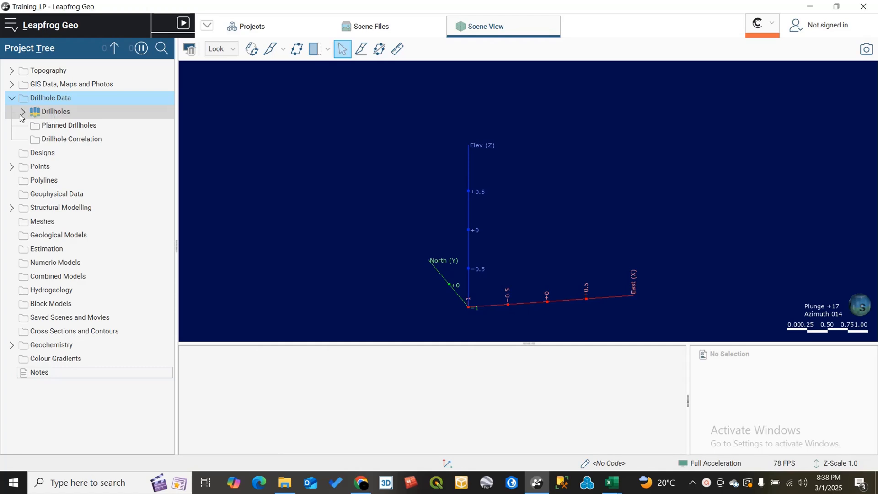